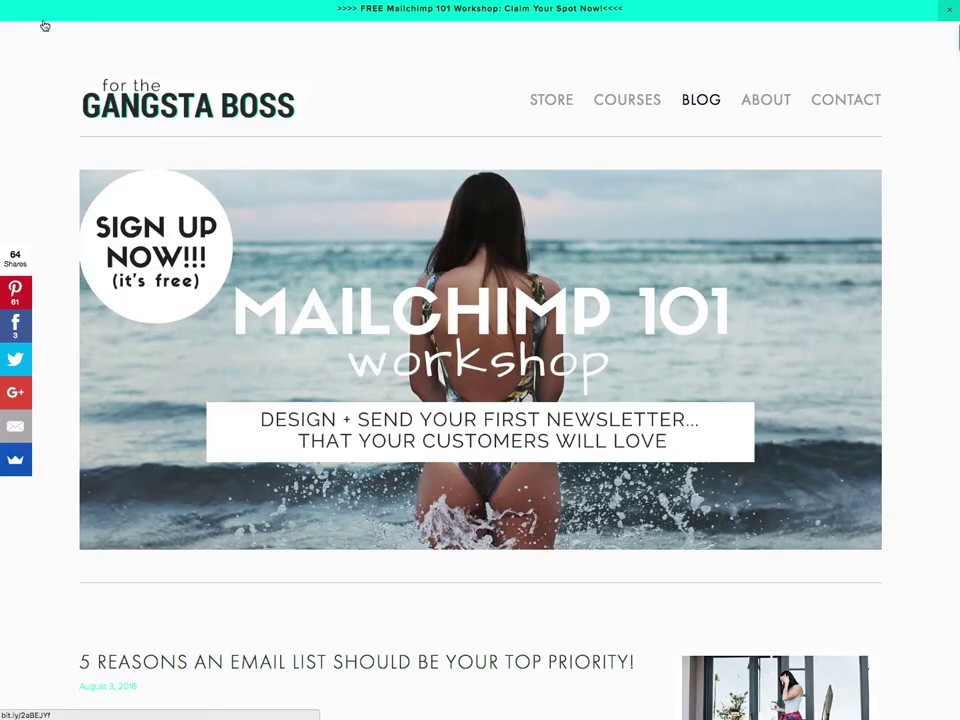
Scroll down the blog to the pineapple graphic, then show uploaded images in the blank design
scroll(50, 98, down, 2)
scroll(49, 98, down, 3)
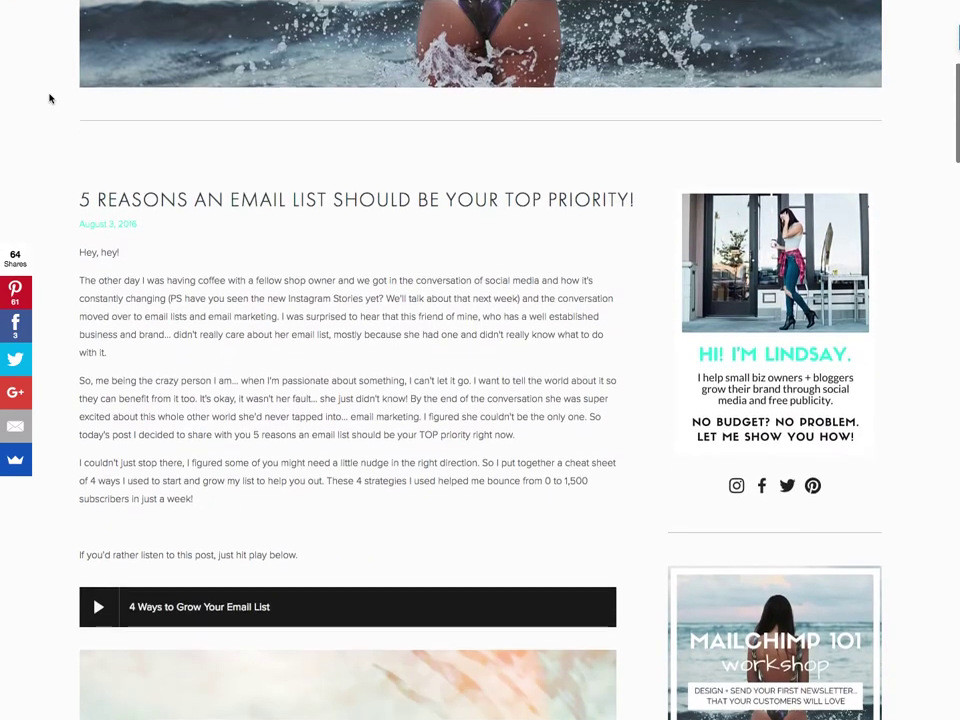
scroll(49, 98, down, 1)
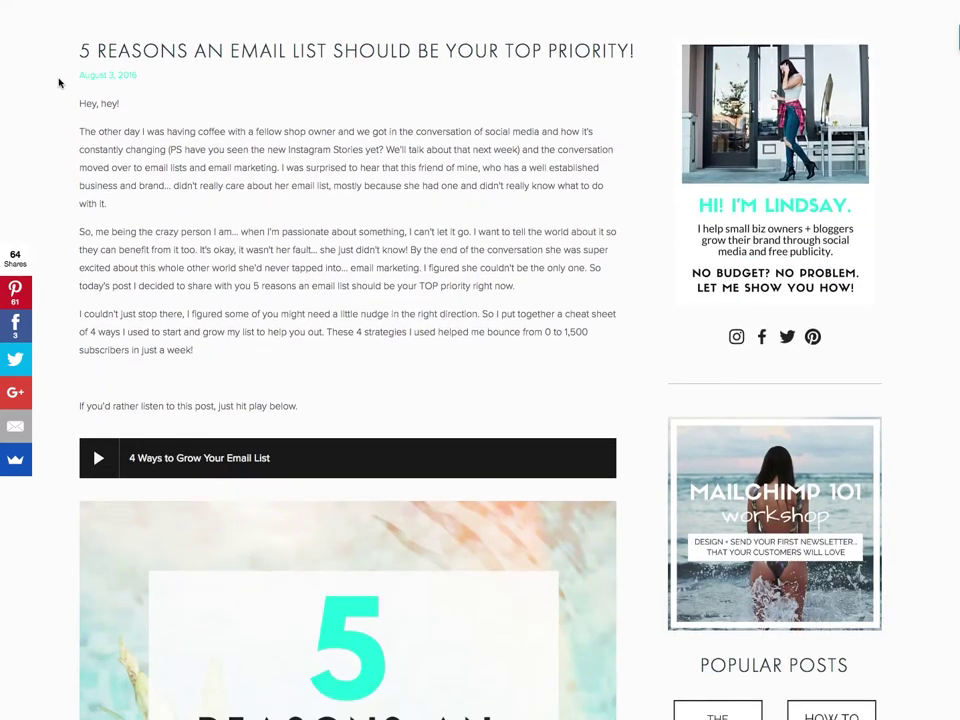
scroll(59, 83, down, 2)
scroll(59, 83, down, 2)
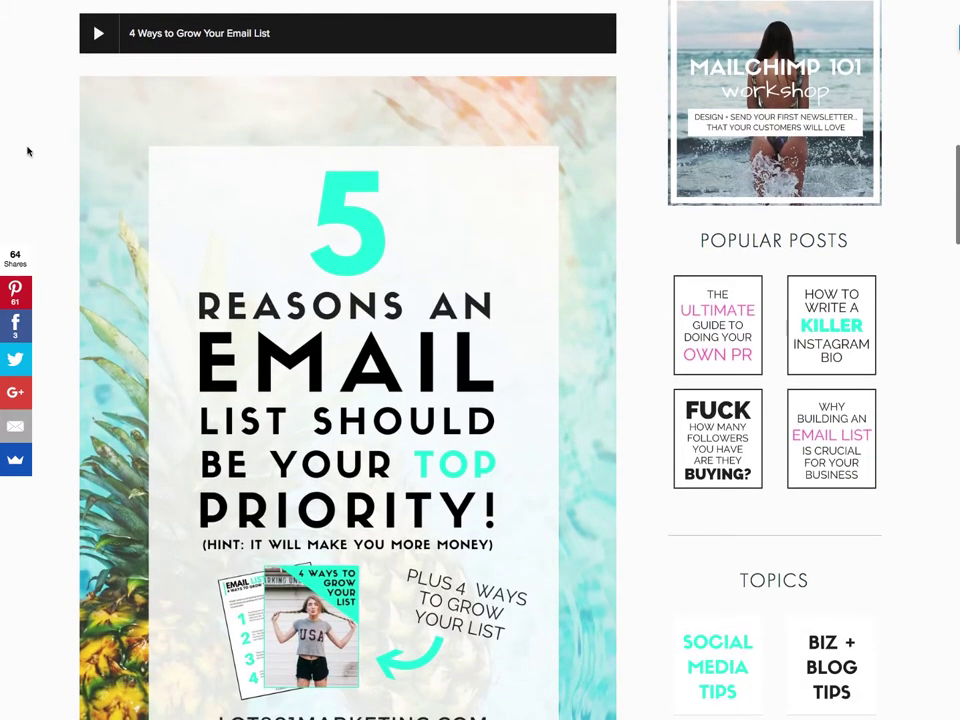
scroll(27, 151, down, 1)
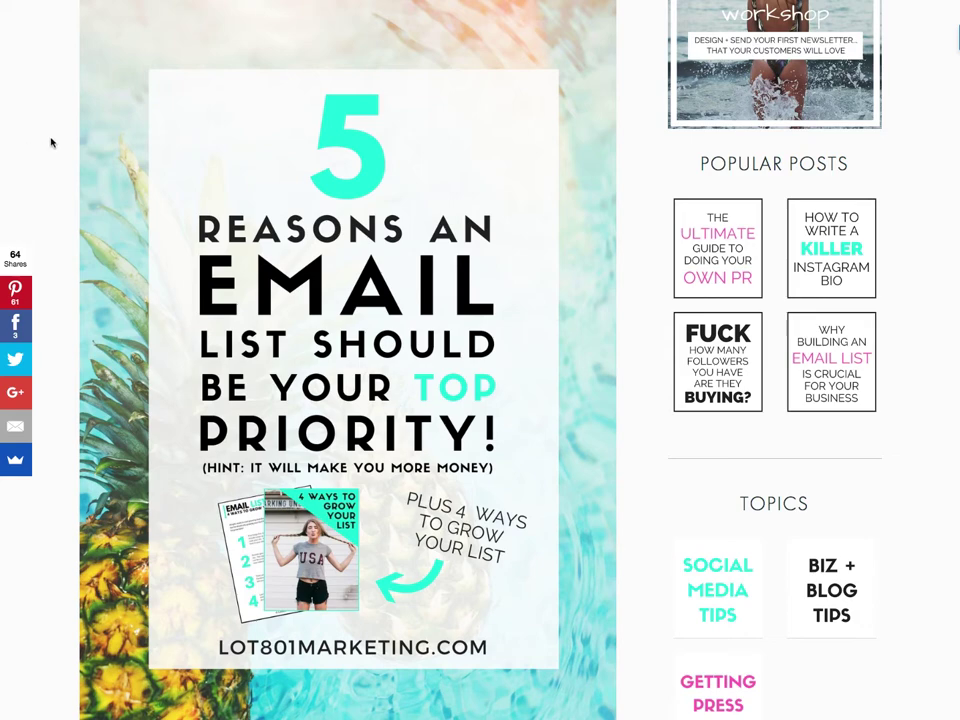
scroll(51, 143, down, 1)
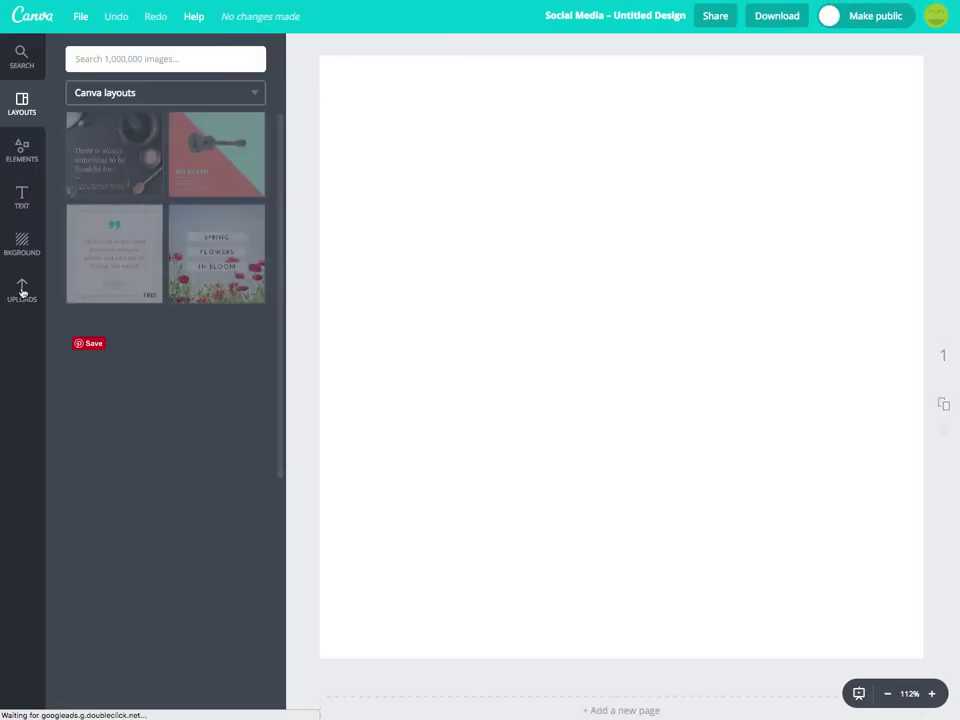
click(21, 292)
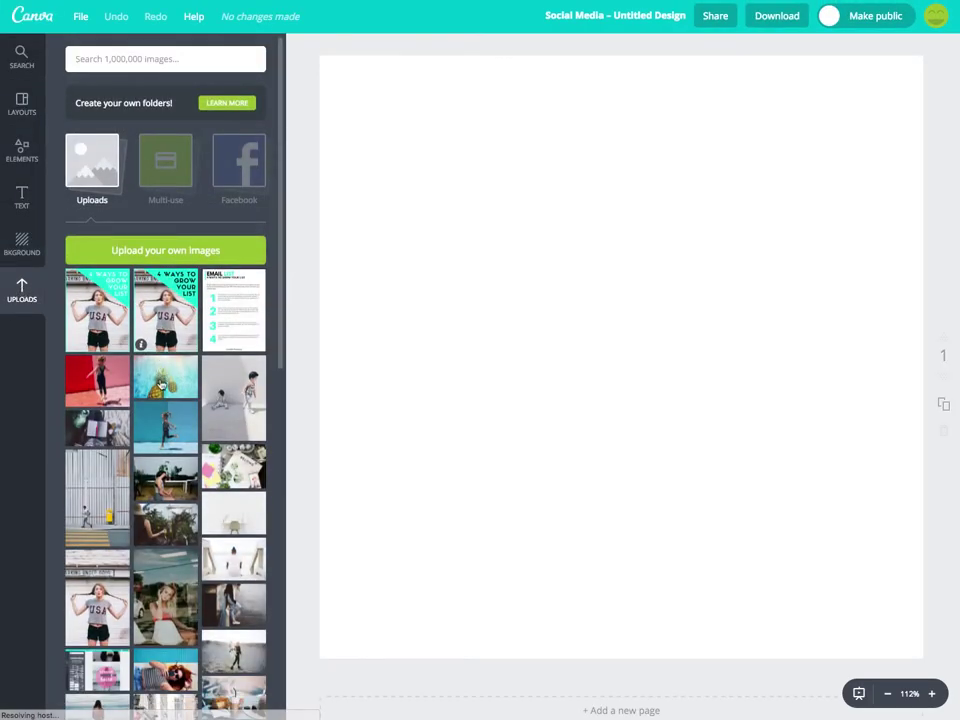
Place the pineapple pool photo and stretch it edge to edge across the square page
click(106, 294)
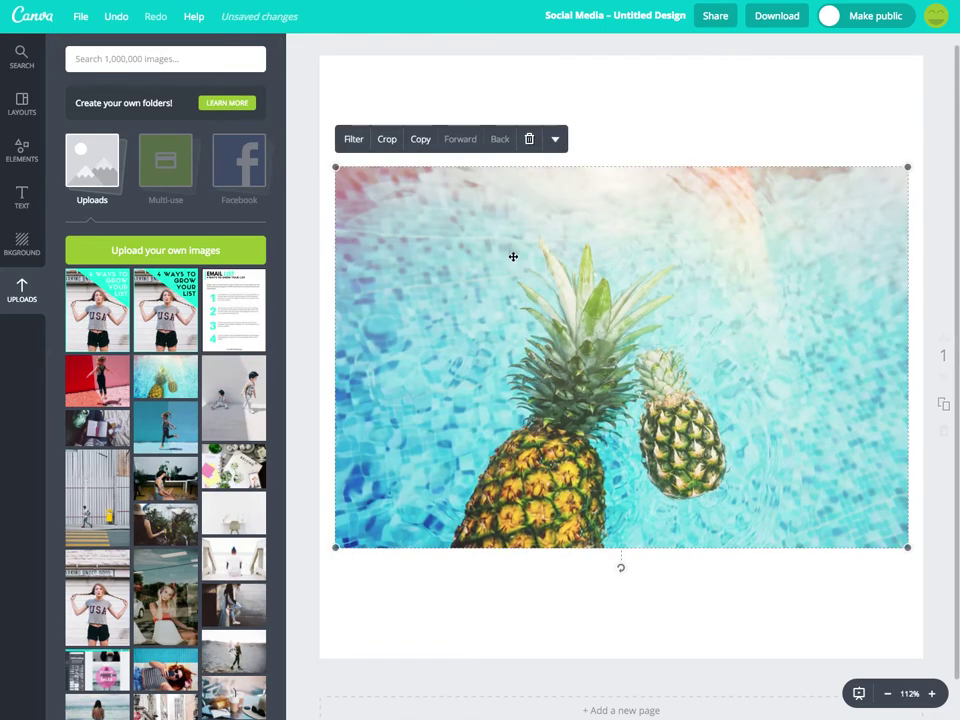
drag(332, 166, 146, 81)
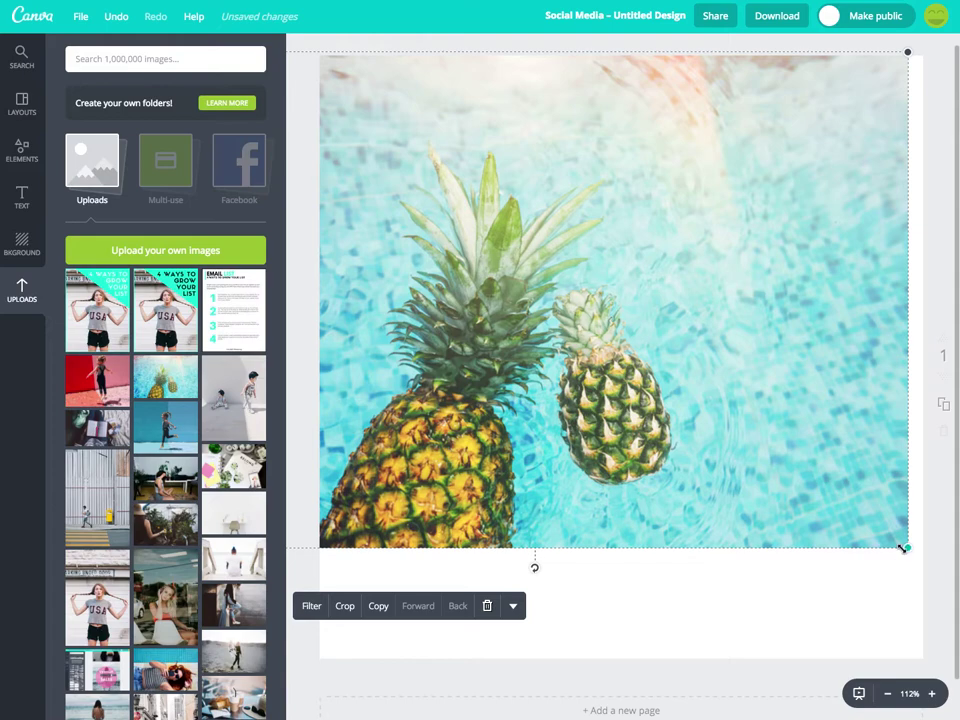
drag(906, 546, 922, 658)
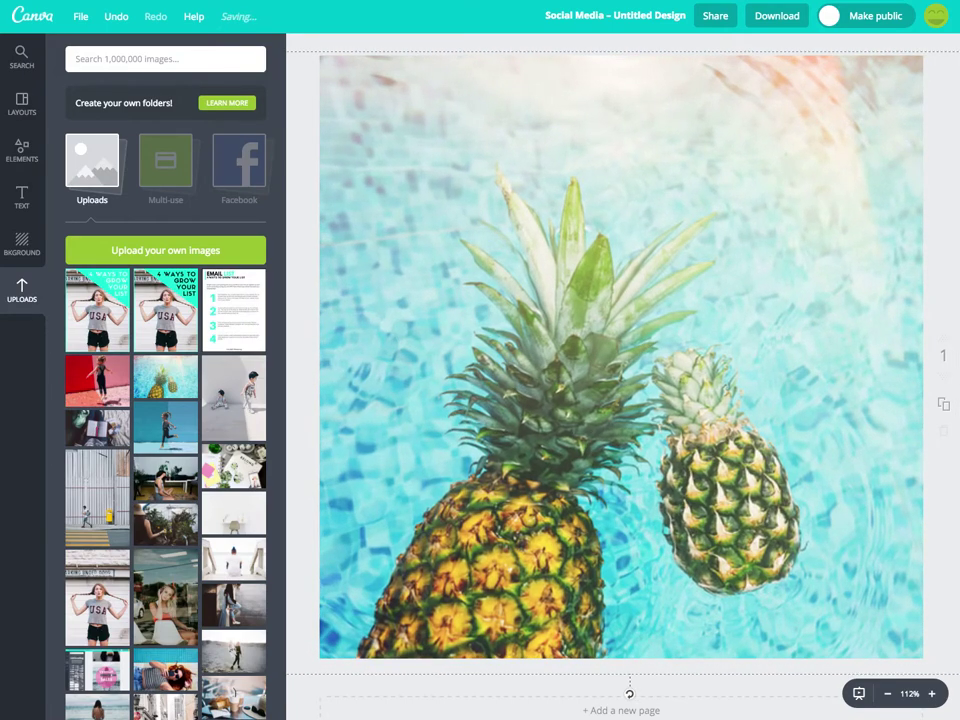
drag(894, 328, 851, 328)
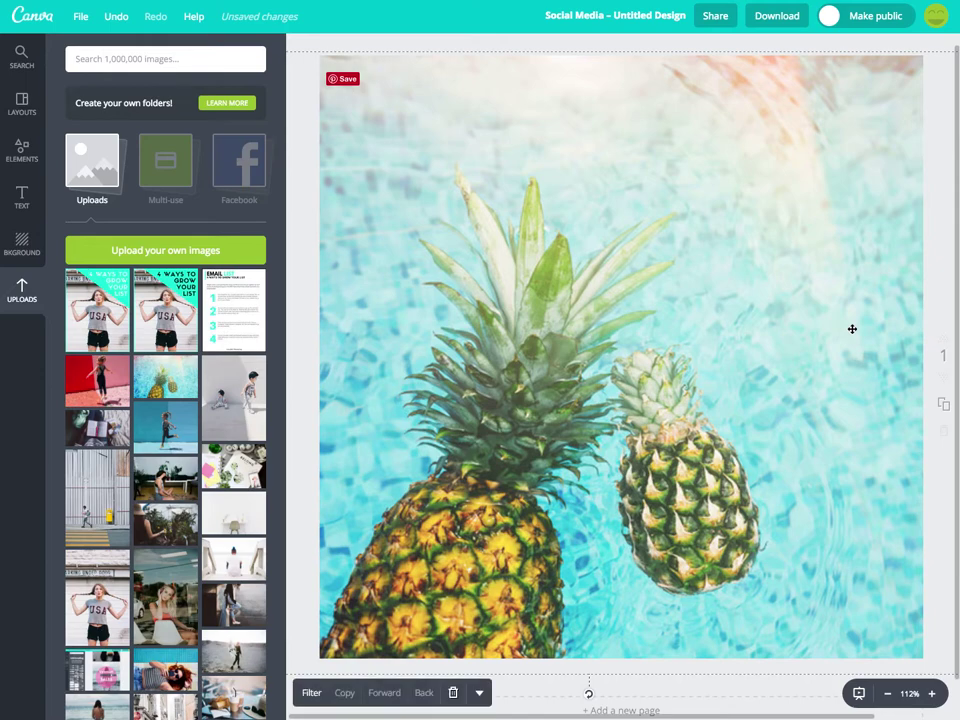
click(444, 38)
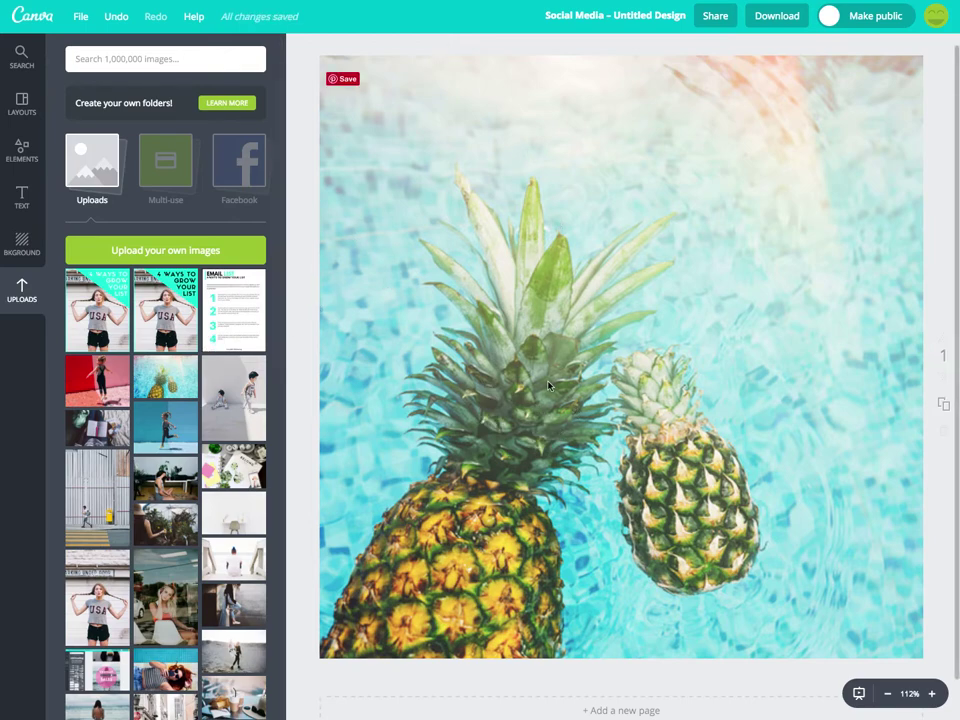
click(20, 197)
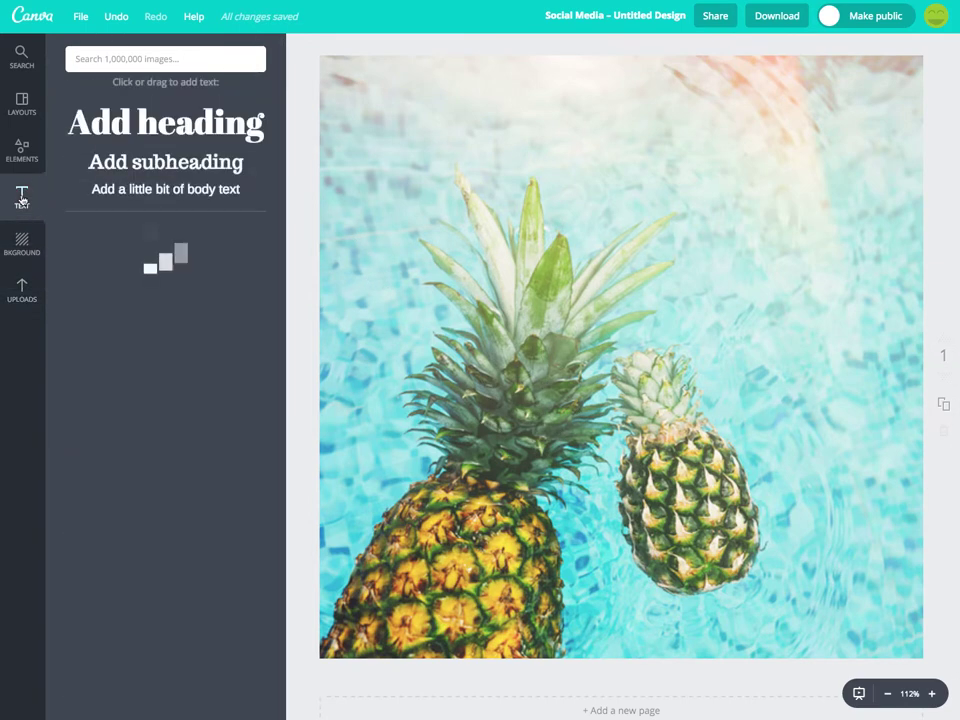
Add a subheading reading EMAIL in white at font size 150
click(218, 173)
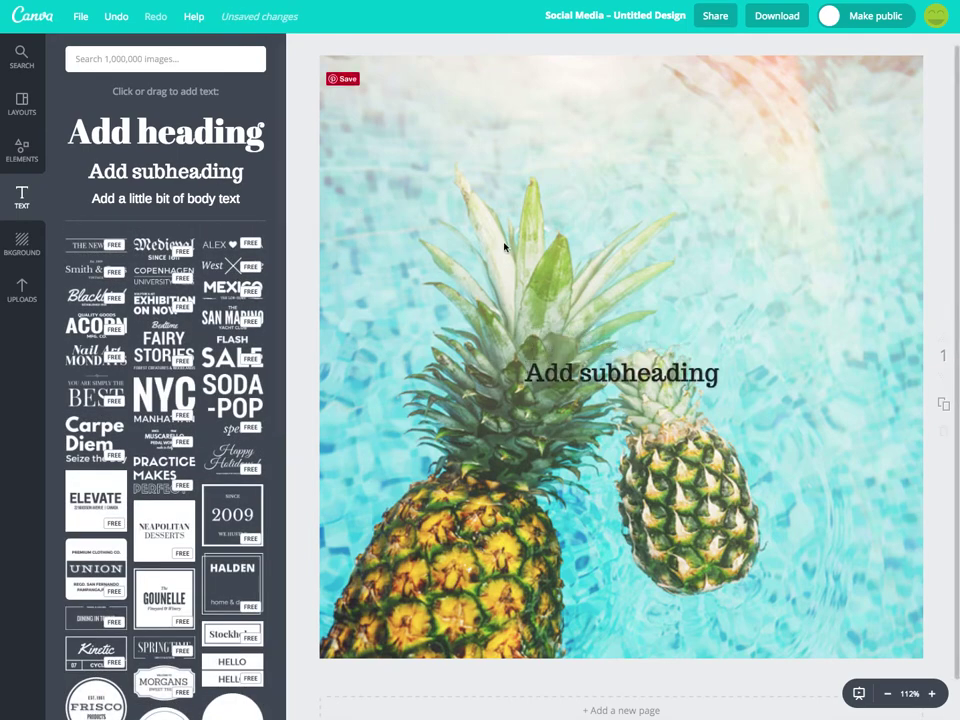
text(EMA)
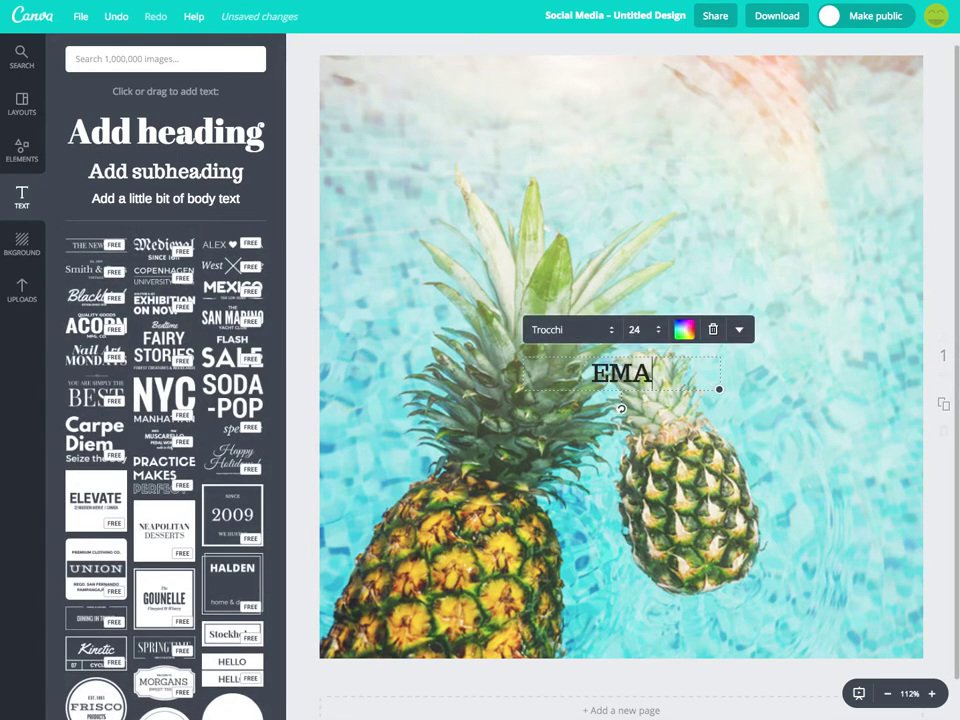
text(IL)
click(684, 329)
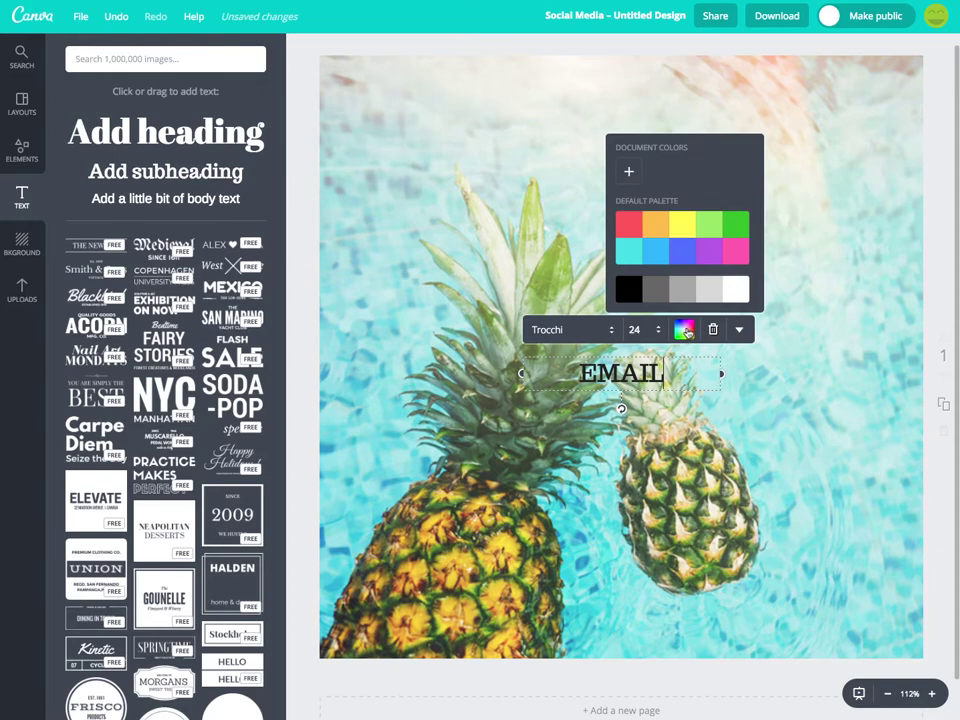
click(741, 291)
click(637, 330)
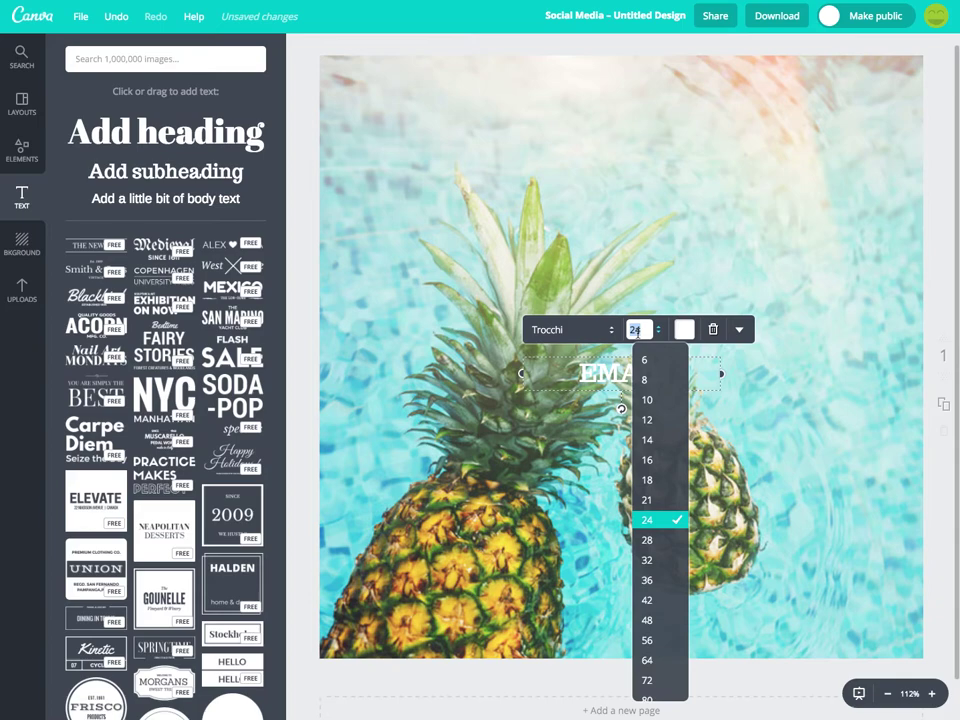
text(150)
key(Return)
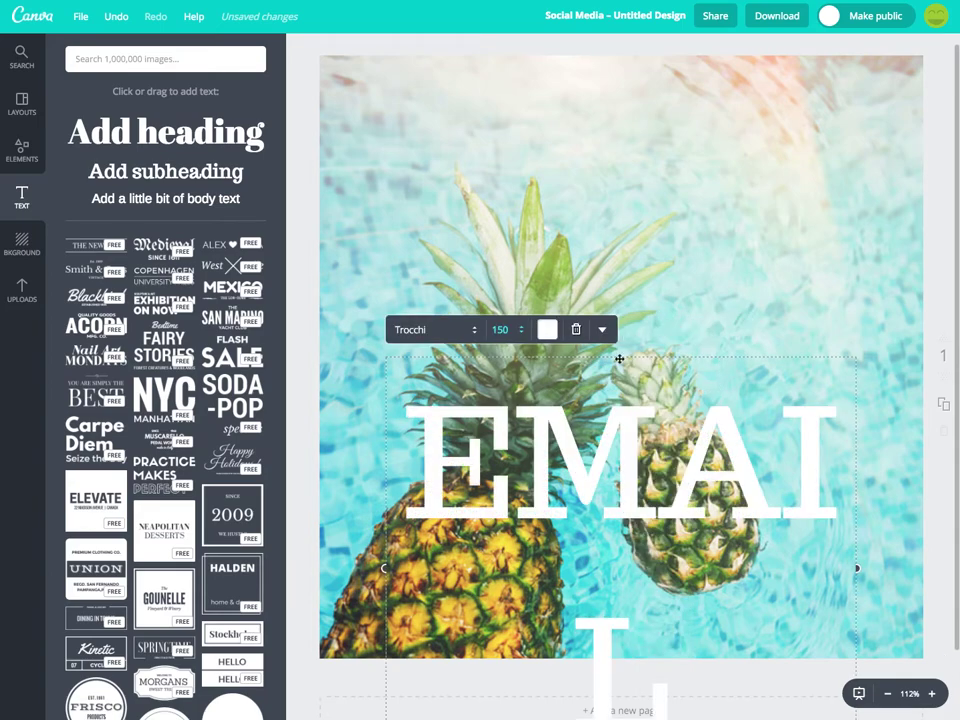
Widen the EMAIL box, set it in Sifonn, and move it near the top
drag(384, 568, 300, 540)
click(390, 330)
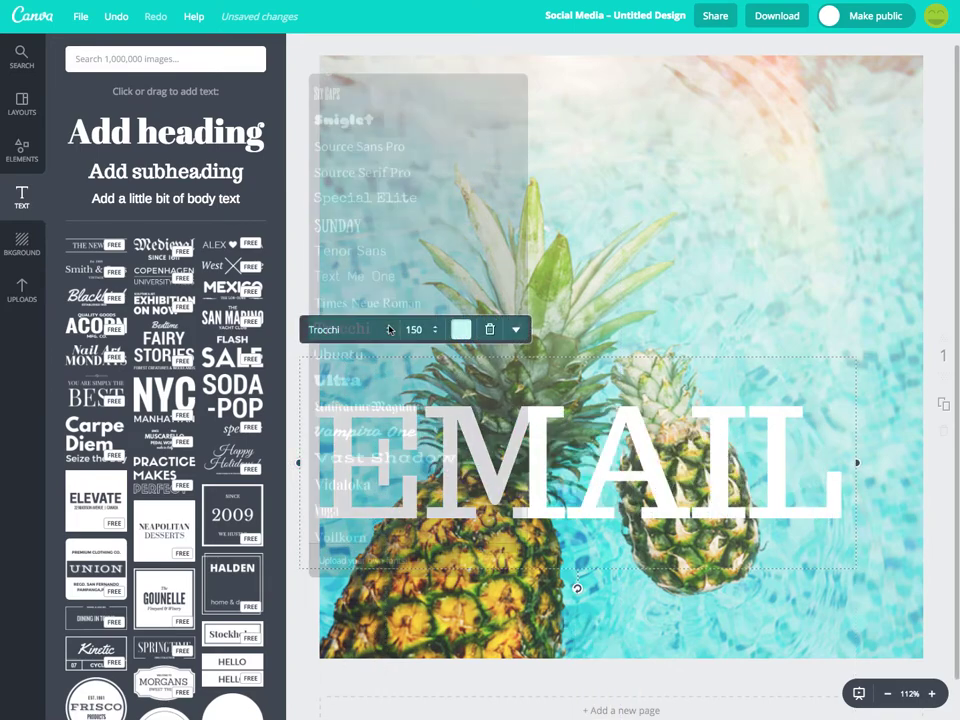
scroll(386, 185, up, 1)
scroll(380, 188, up, 2)
scroll(374, 190, up, 1)
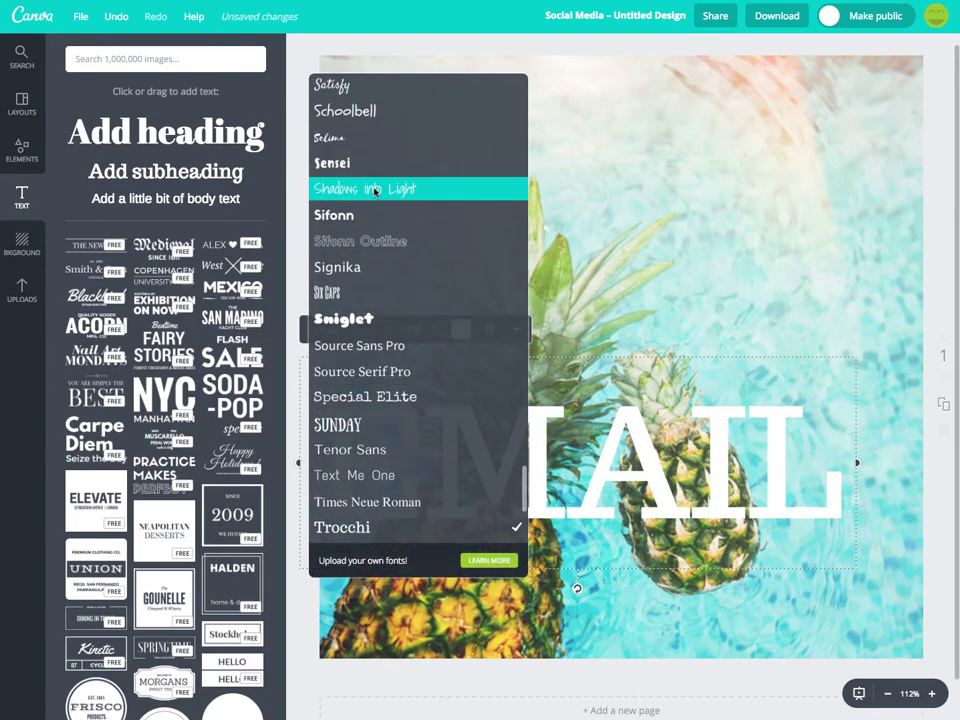
click(335, 216)
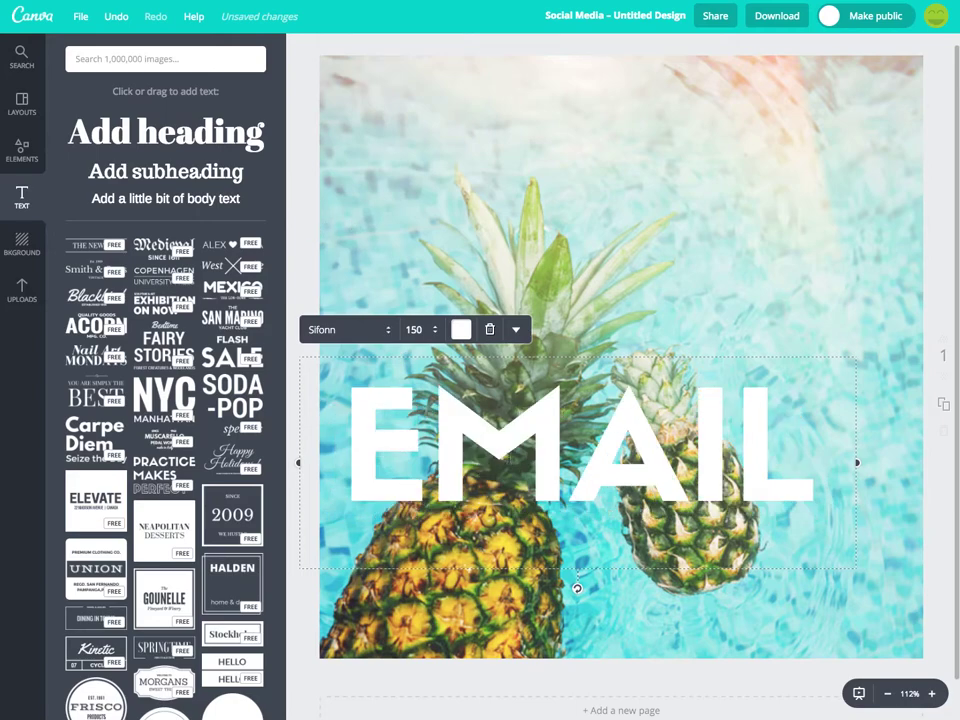
click(304, 287)
mouse_move(506, 435)
mouse_down()
mouse_move(525, 233)
mouse_move(548, 201)
mouse_up()
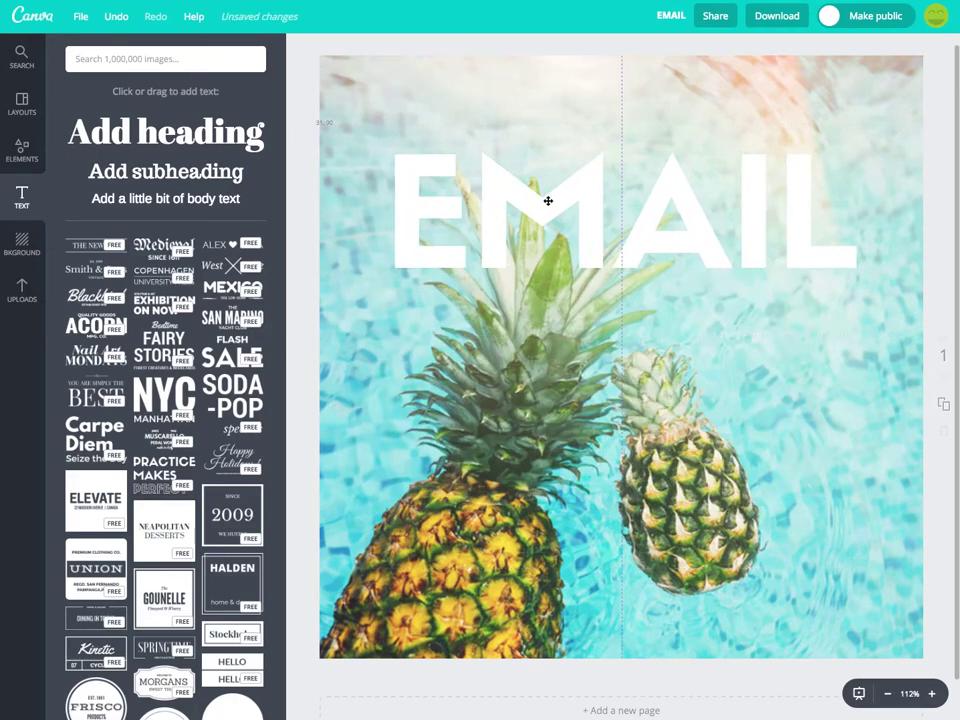
click(551, 208)
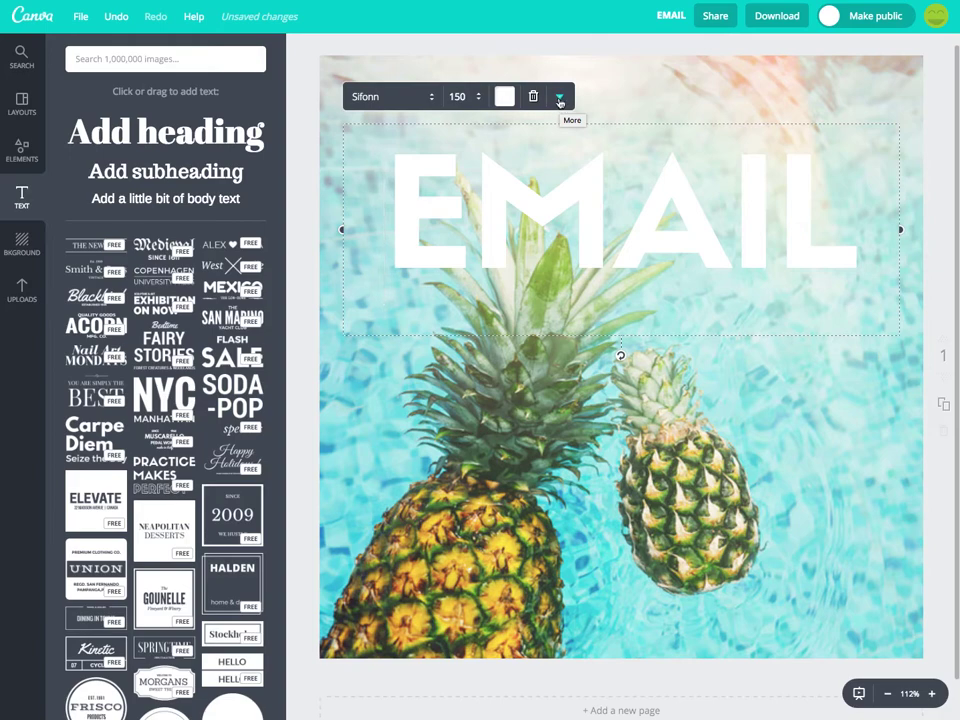
Duplicate EMAIL, move the copy below it, and retype it as LISTS
click(560, 98)
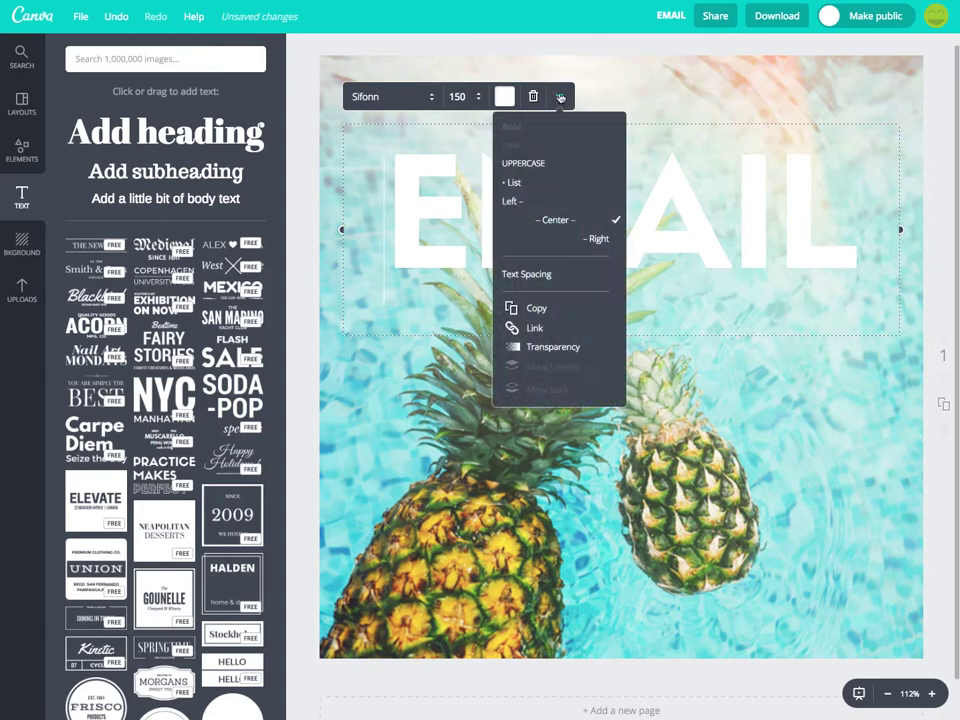
click(520, 308)
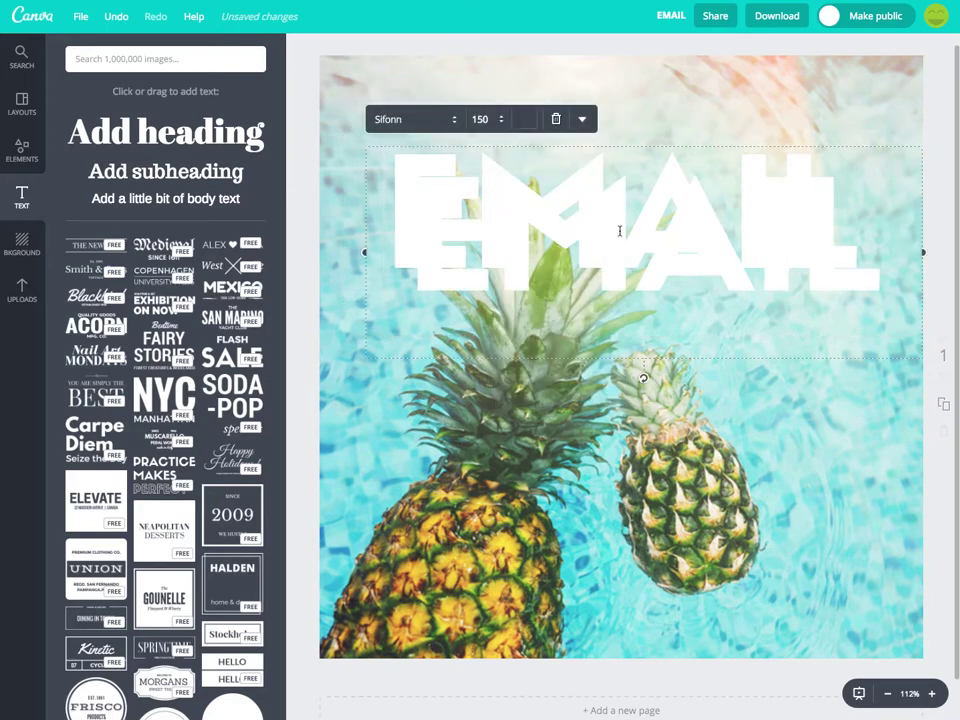
mouse_move(621, 231)
mouse_down()
mouse_move(605, 401)
mouse_move(600, 350)
mouse_up()
click(600, 350)
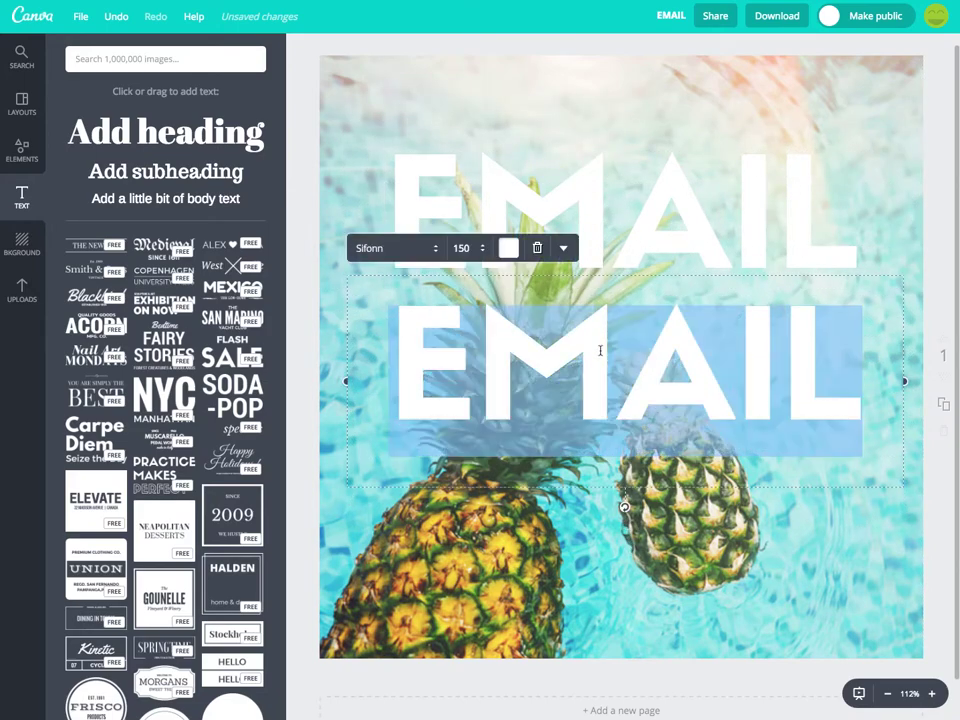
text(LISTS)
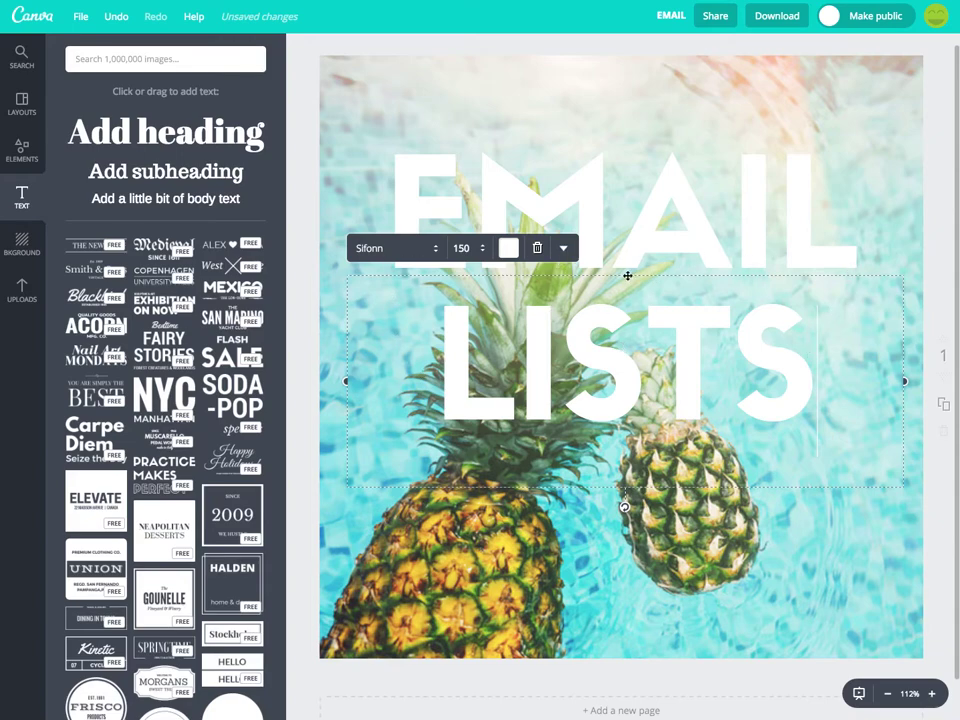
Increase LISTS letter spacing so it spans EMAIL's width, then nudge it up
click(564, 250)
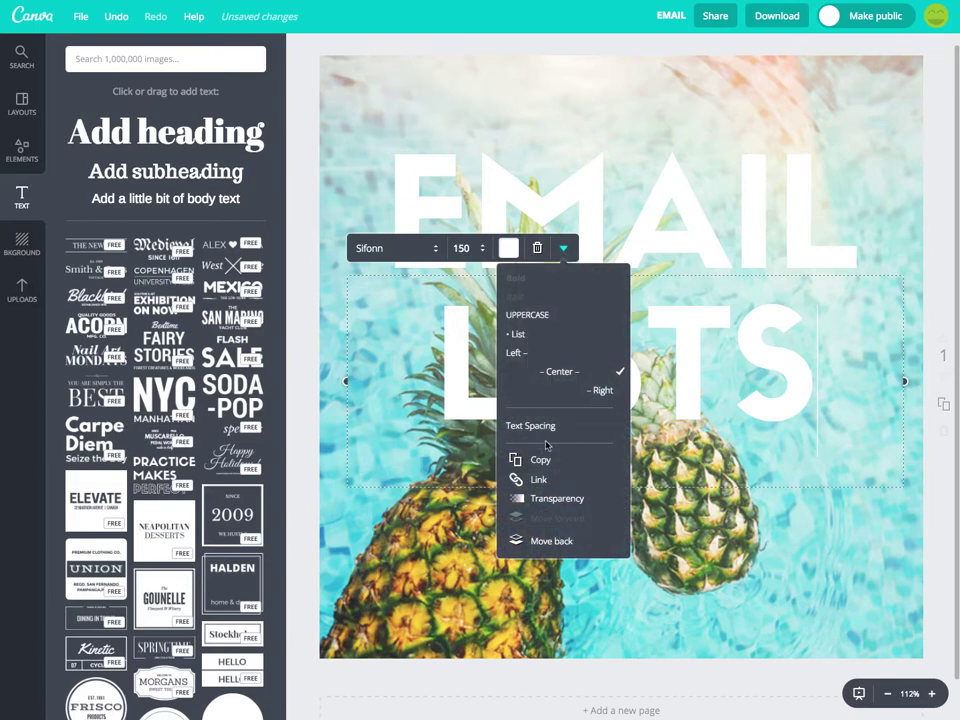
click(534, 425)
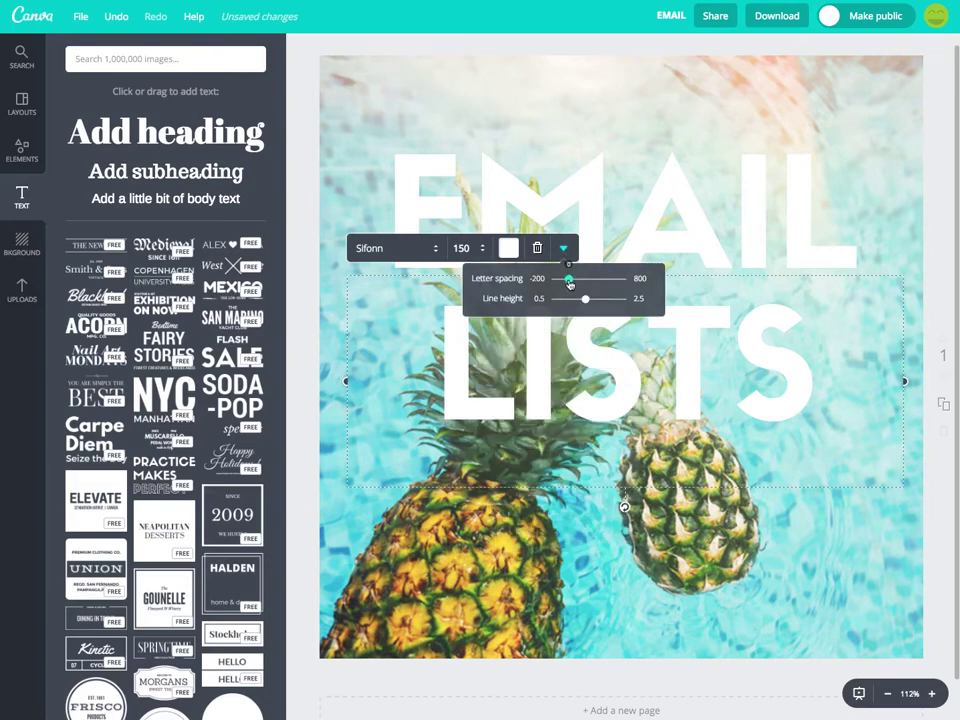
drag(568, 279, 580, 280)
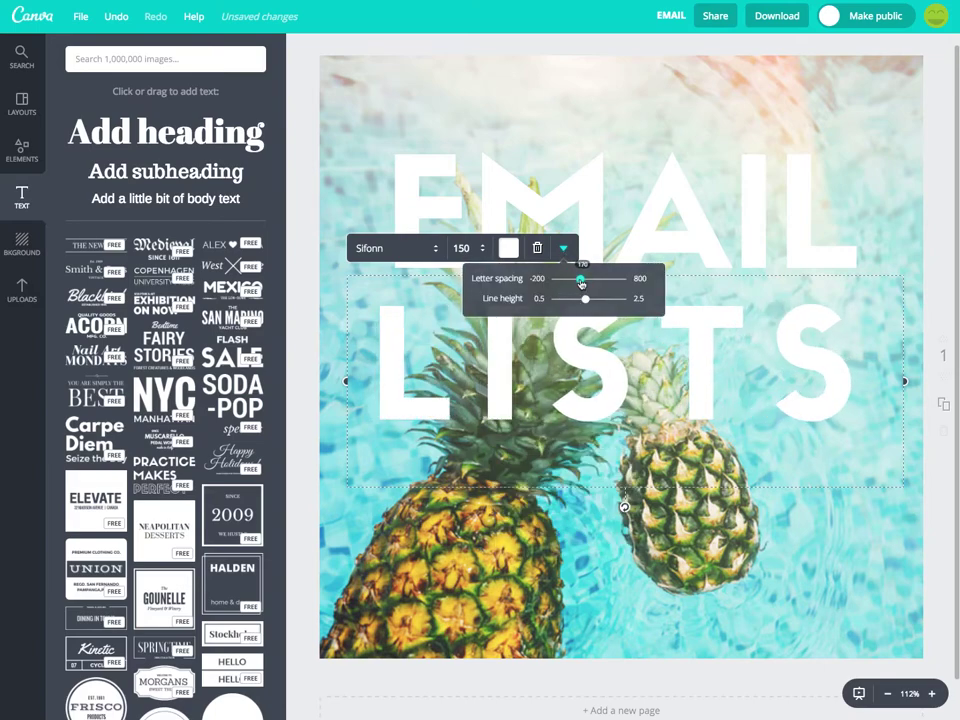
click(321, 311)
drag(405, 321, 407, 316)
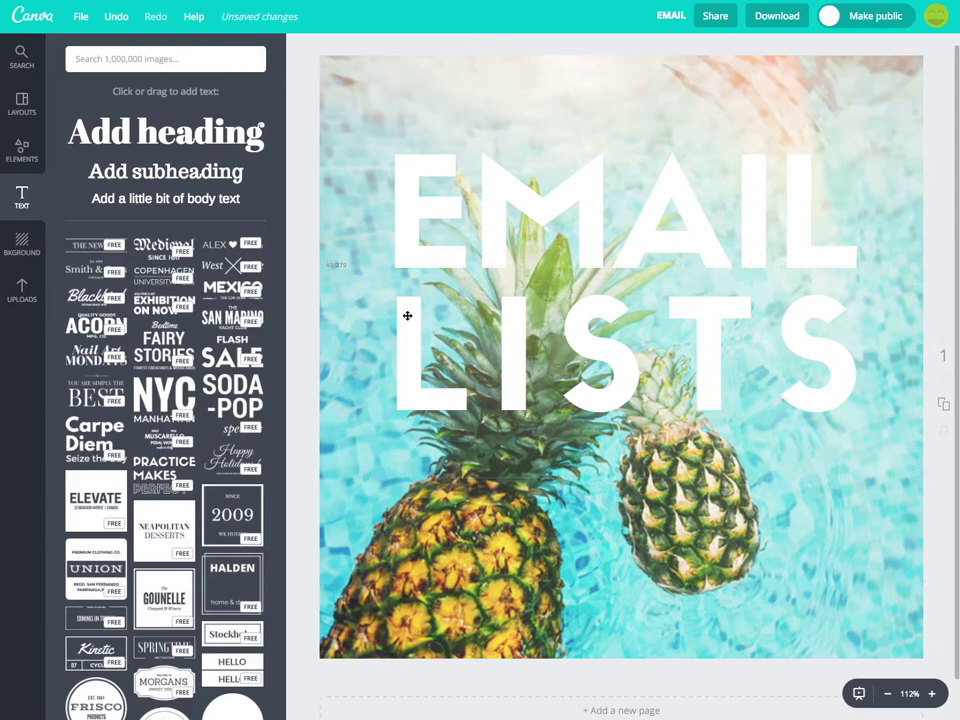
click(407, 316)
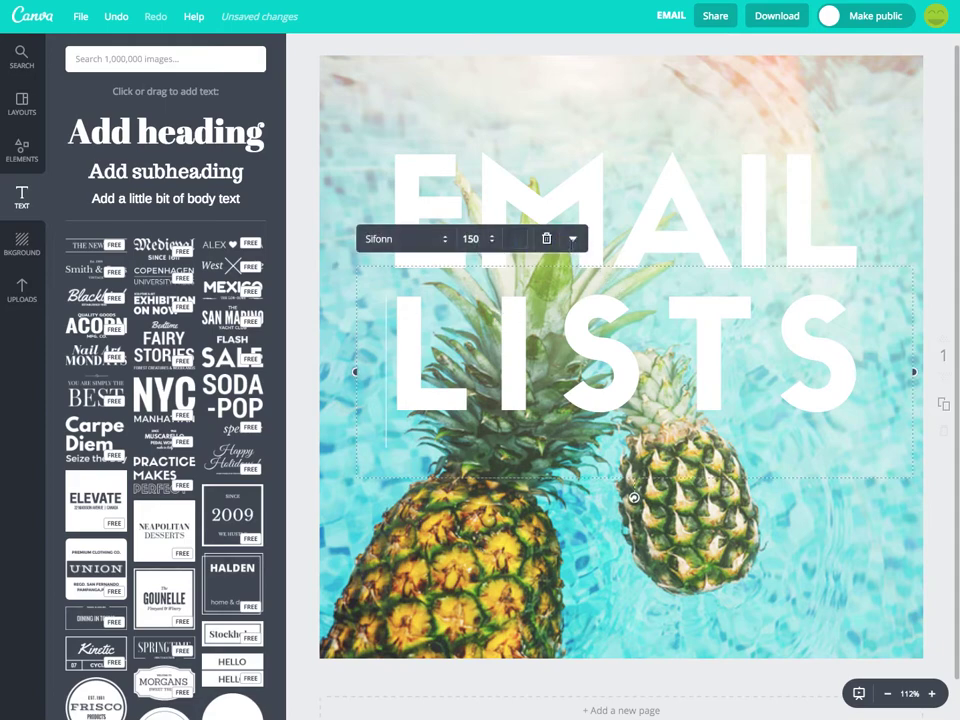
Copy the LISTS line, retype it as WHY?, and widen its box
click(572, 240)
click(546, 450)
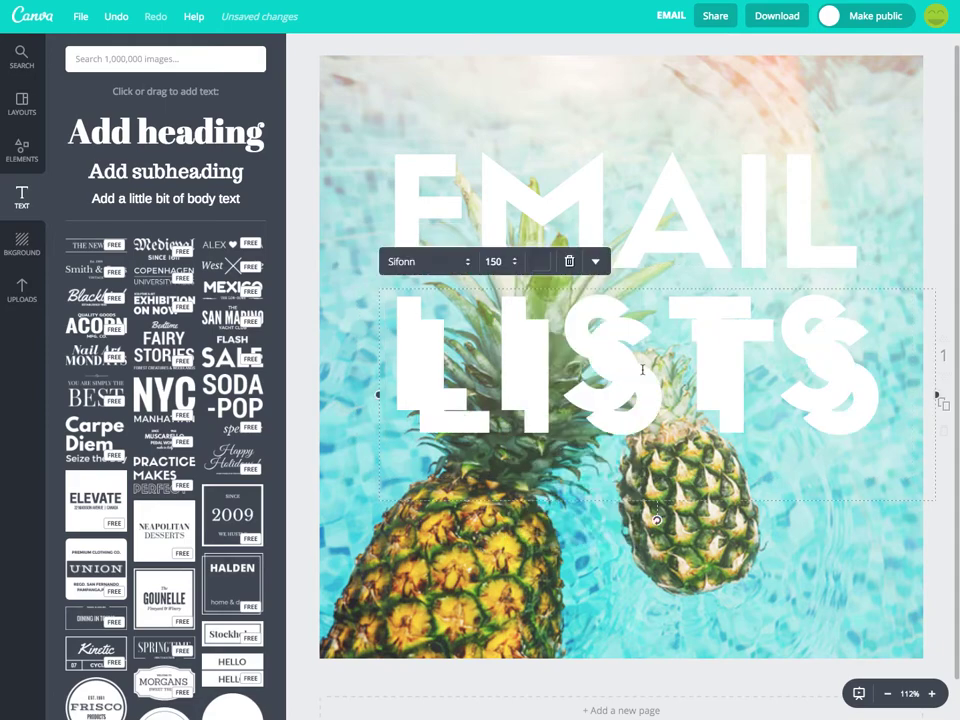
double_click(641, 364)
text(WHY?)
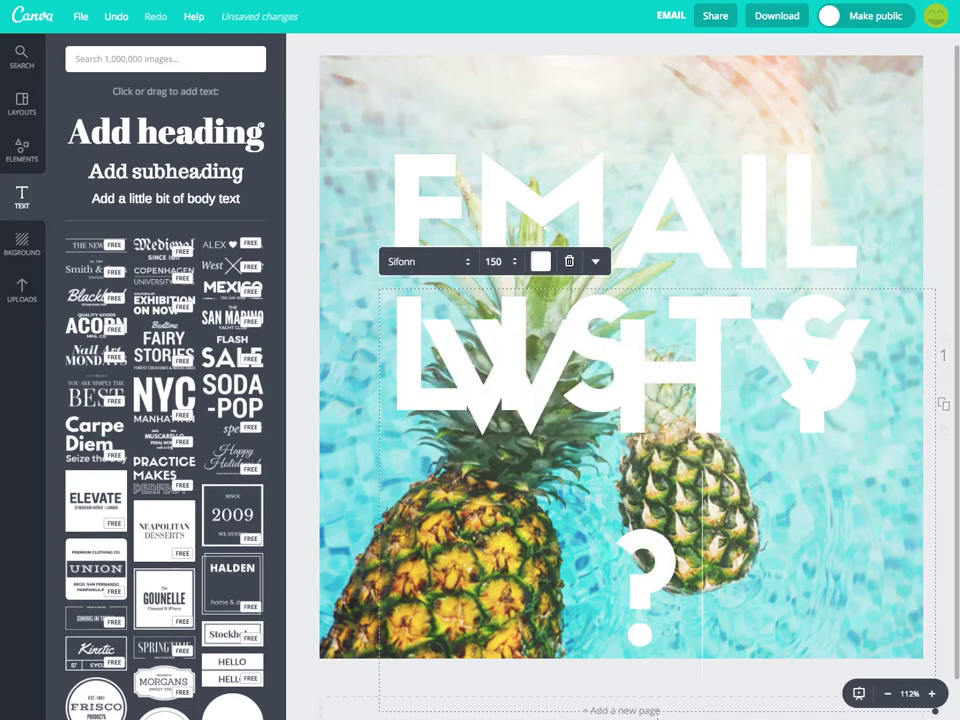
drag(378, 500, 345, 500)
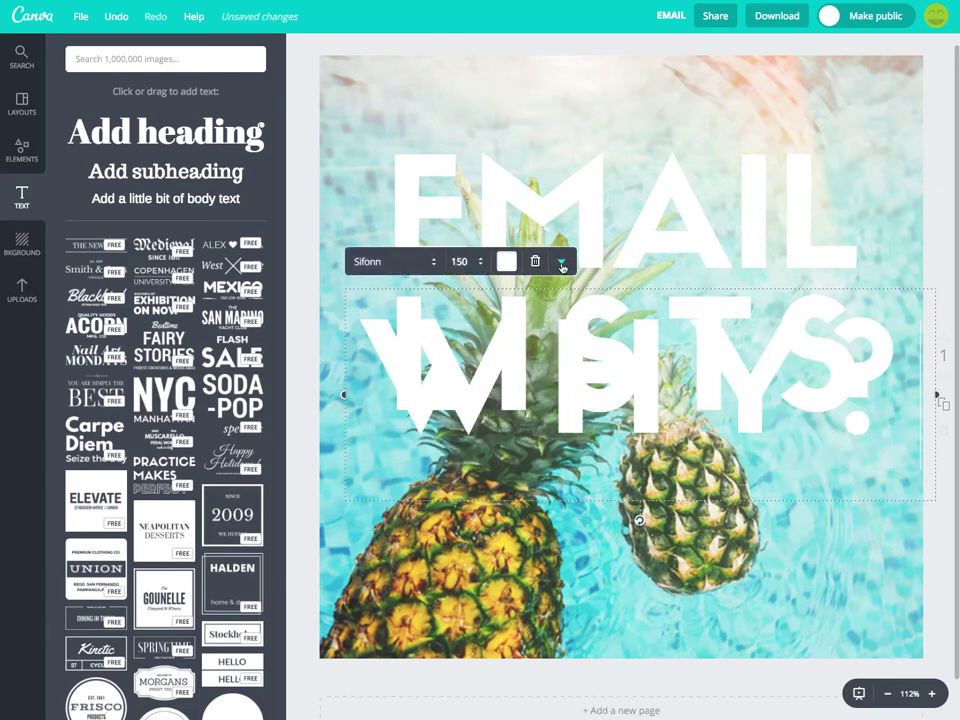
Reduce the WHY? line height slightly and move it below LISTS
click(562, 264)
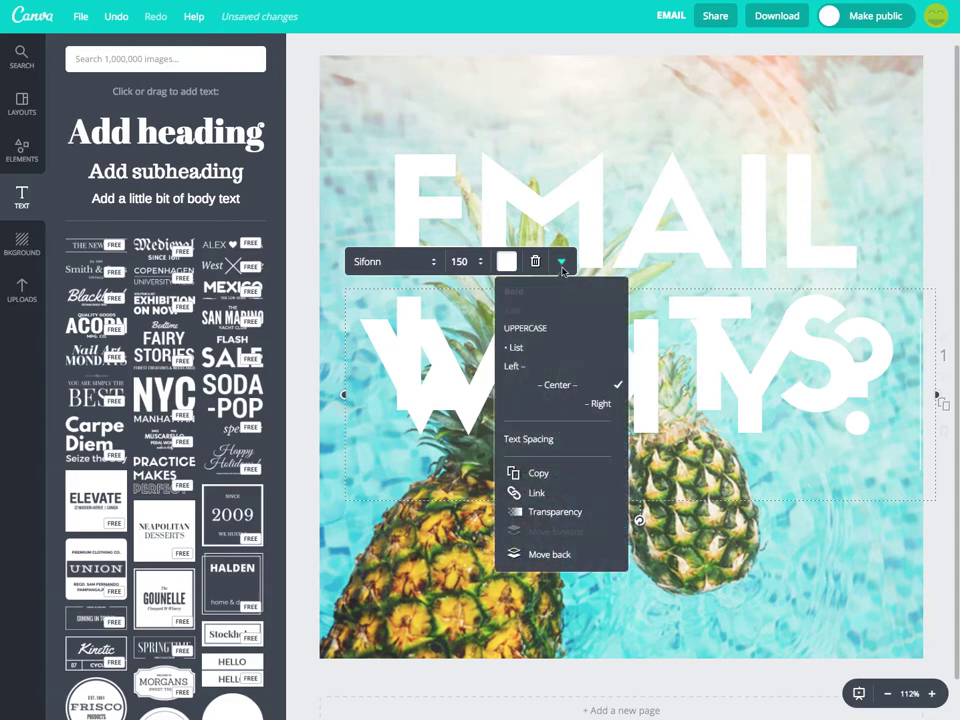
click(529, 438)
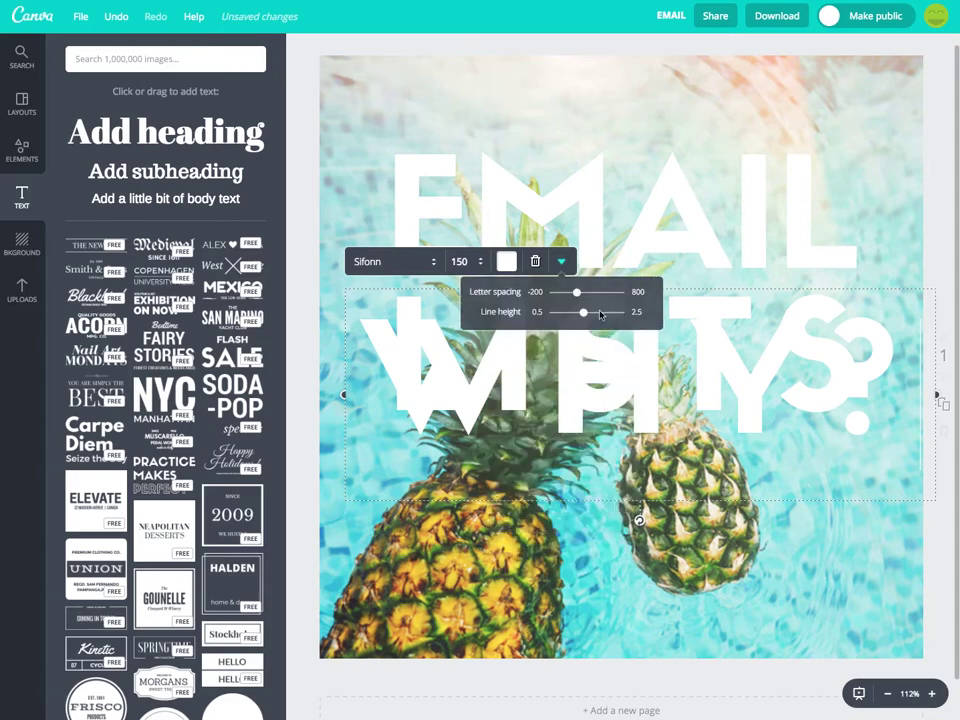
mouse_move(584, 316)
mouse_down()
mouse_move(573, 318)
mouse_move(561, 293)
mouse_up()
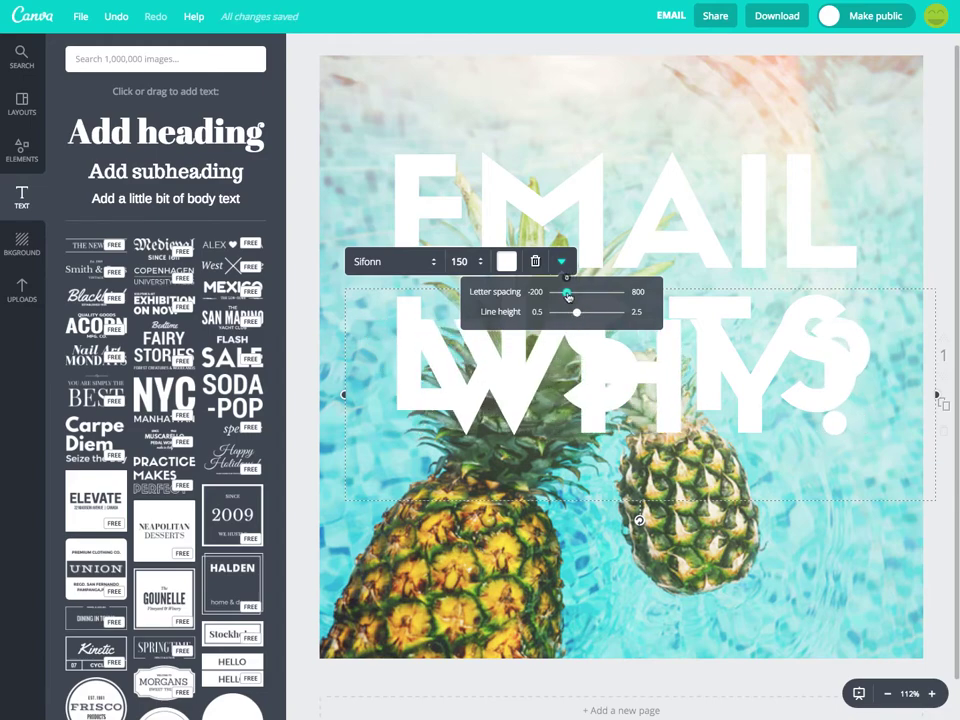
drag(517, 345, 513, 477)
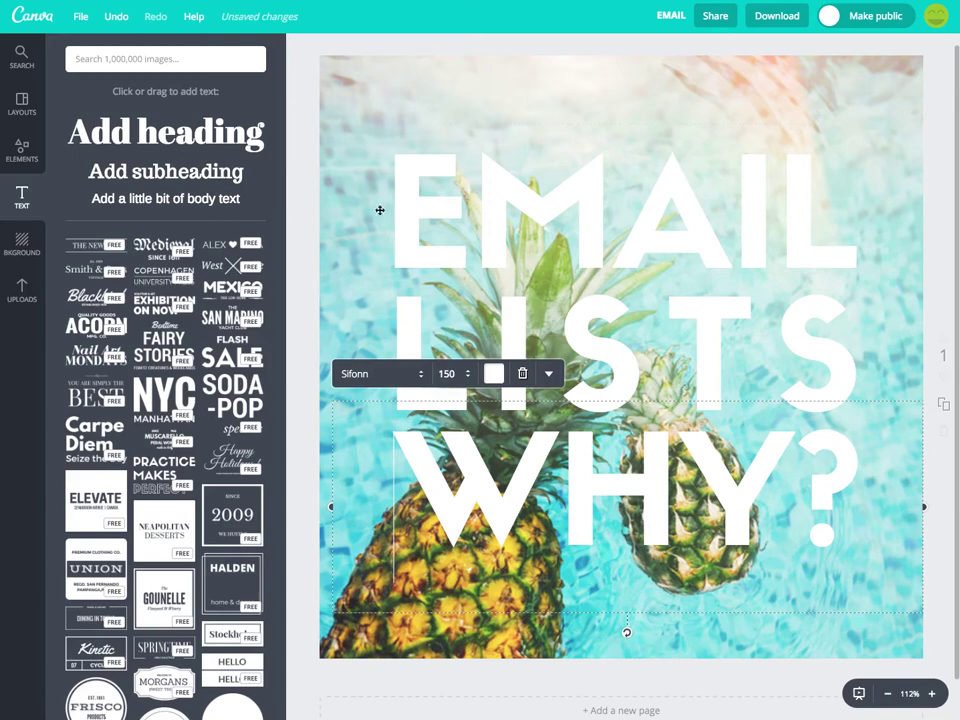
Select the EMAIL, LISTS, WHY? lines together, scale them up, and centre them on the photo
click(293, 186)
drag(293, 124, 684, 512)
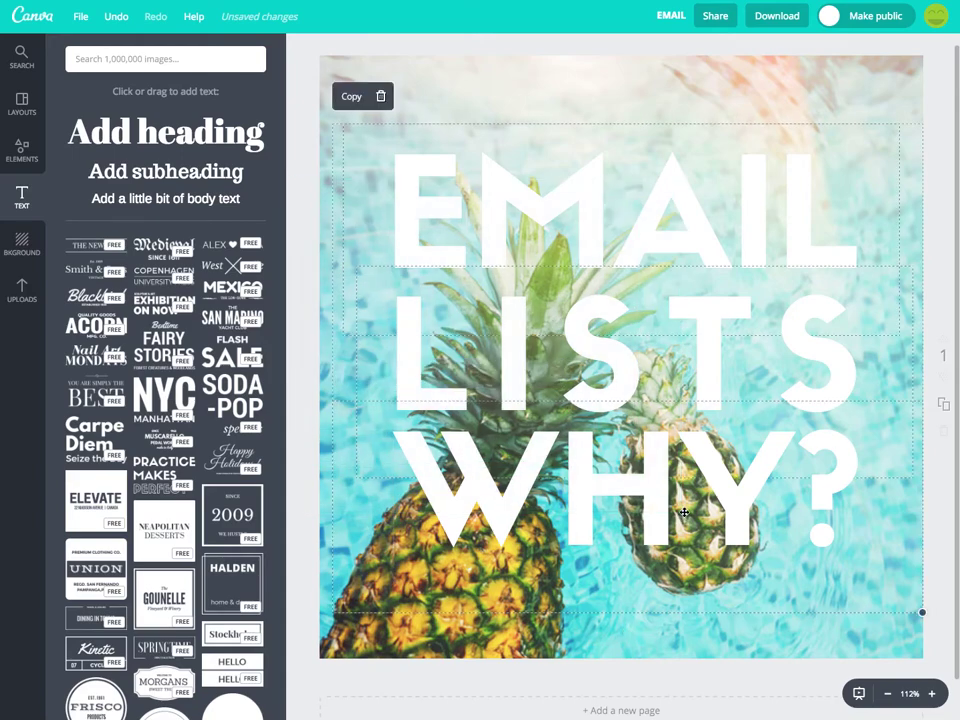
drag(921, 614, 955, 658)
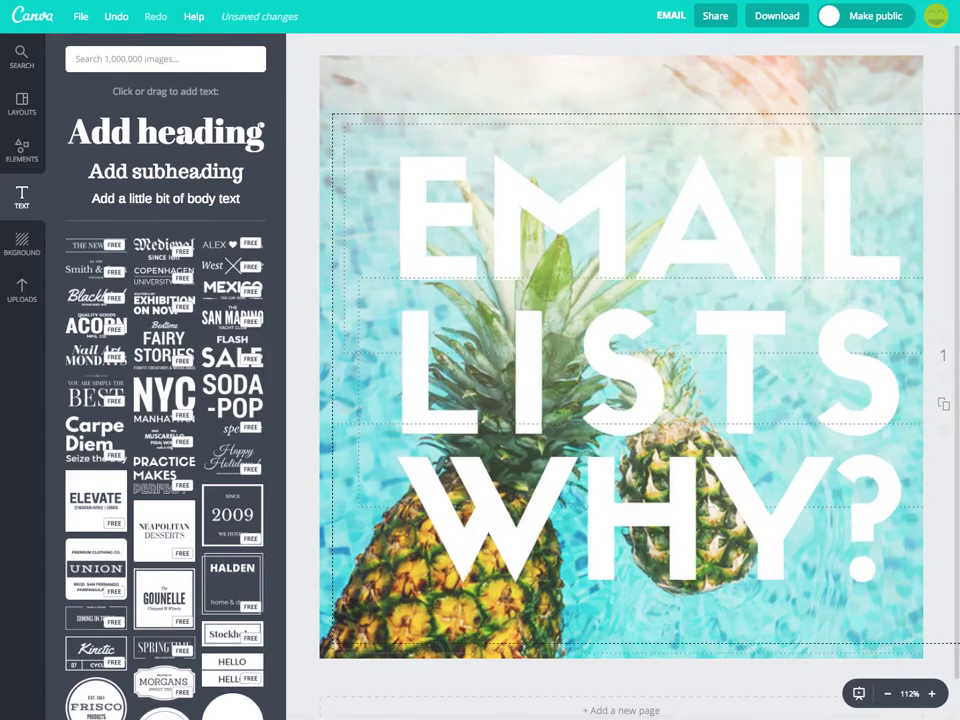
drag(744, 380, 701, 347)
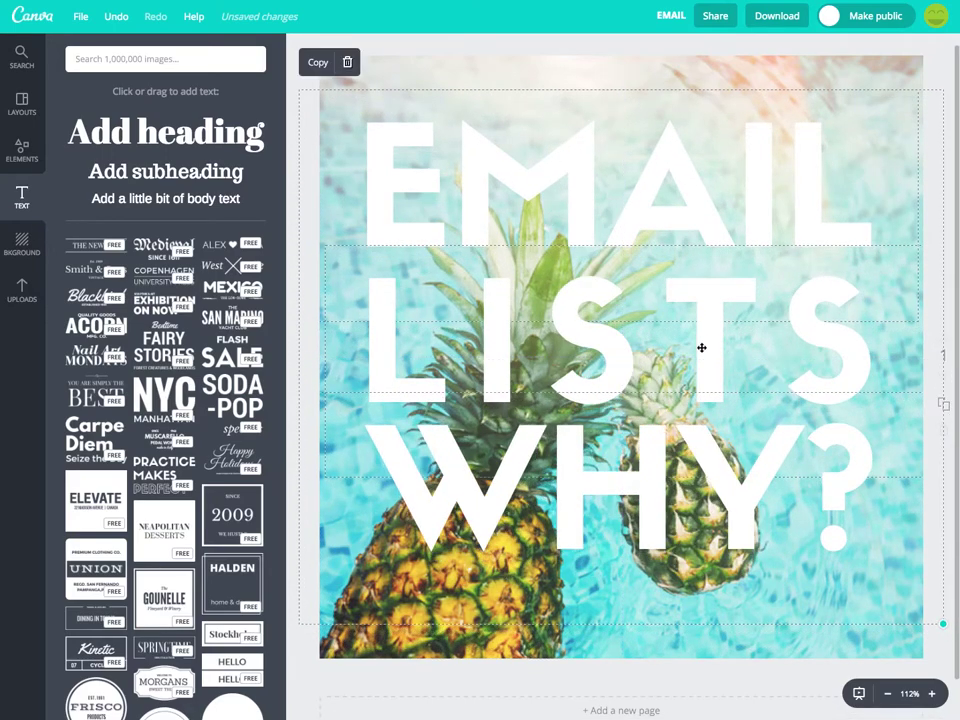
click(446, 58)
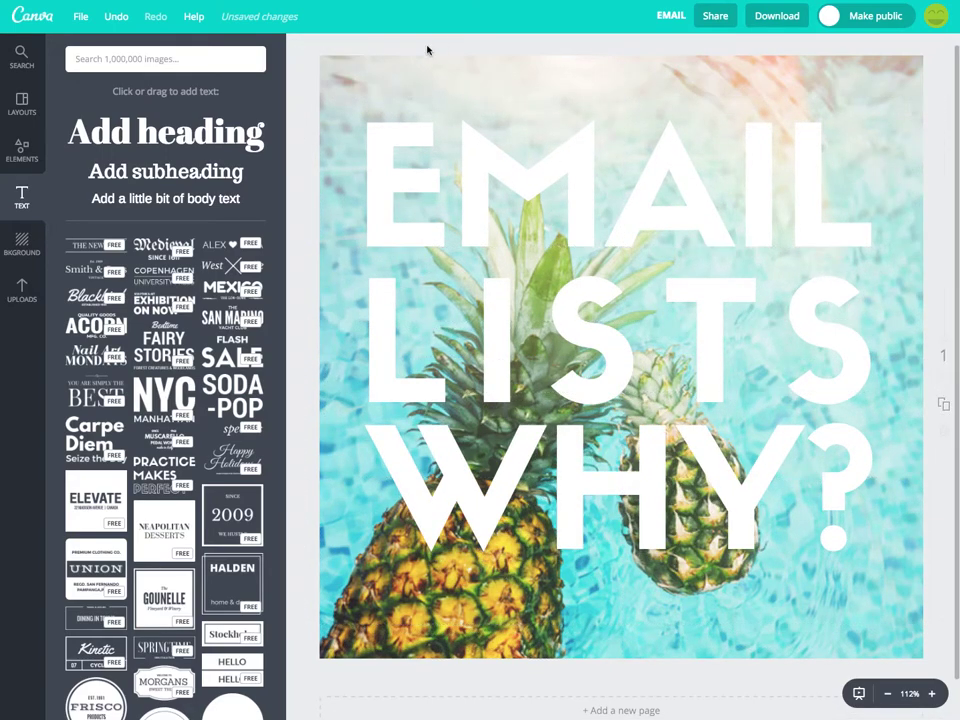
click(128, 175)
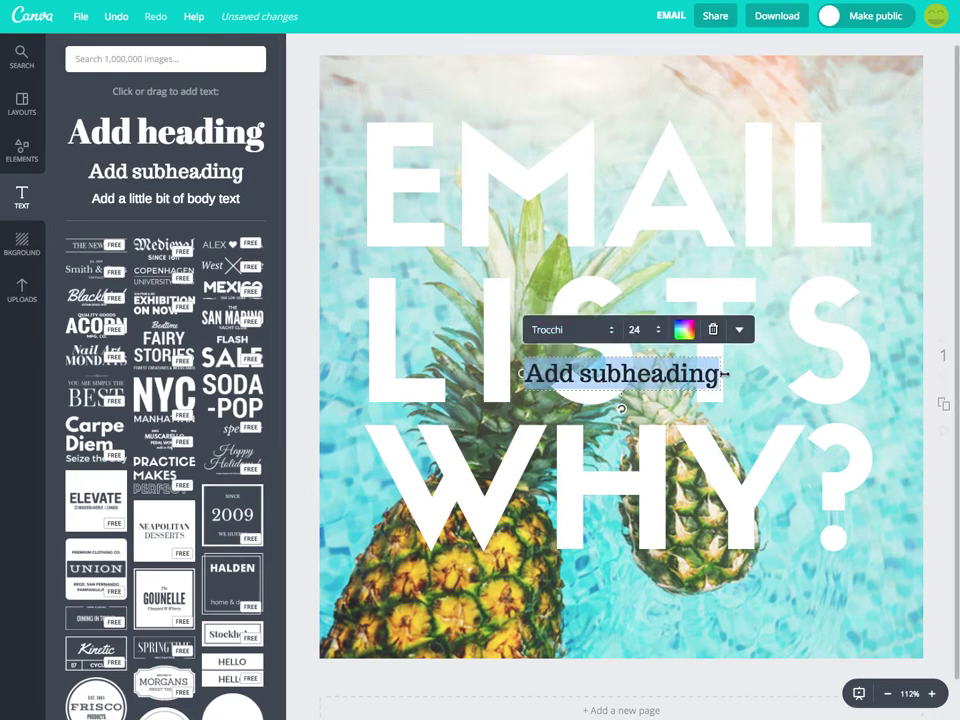
Widen the new text box and type LOT801MARKETING.COM
drag(725, 374, 868, 373)
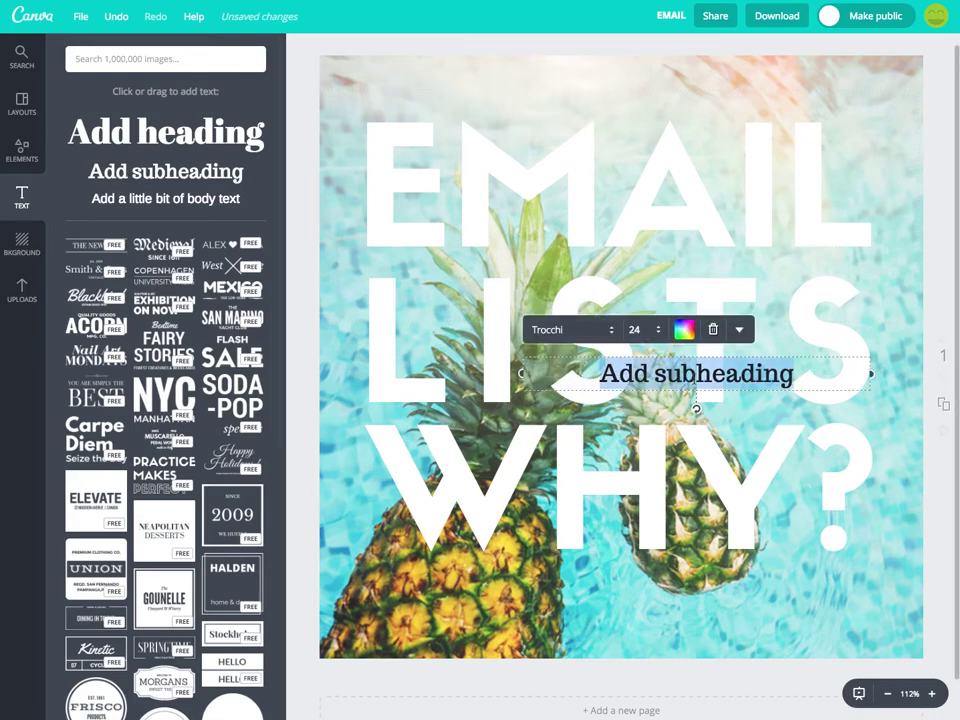
text(LOT*))
key(BackSpace)
key(BackSpace)
text(801)
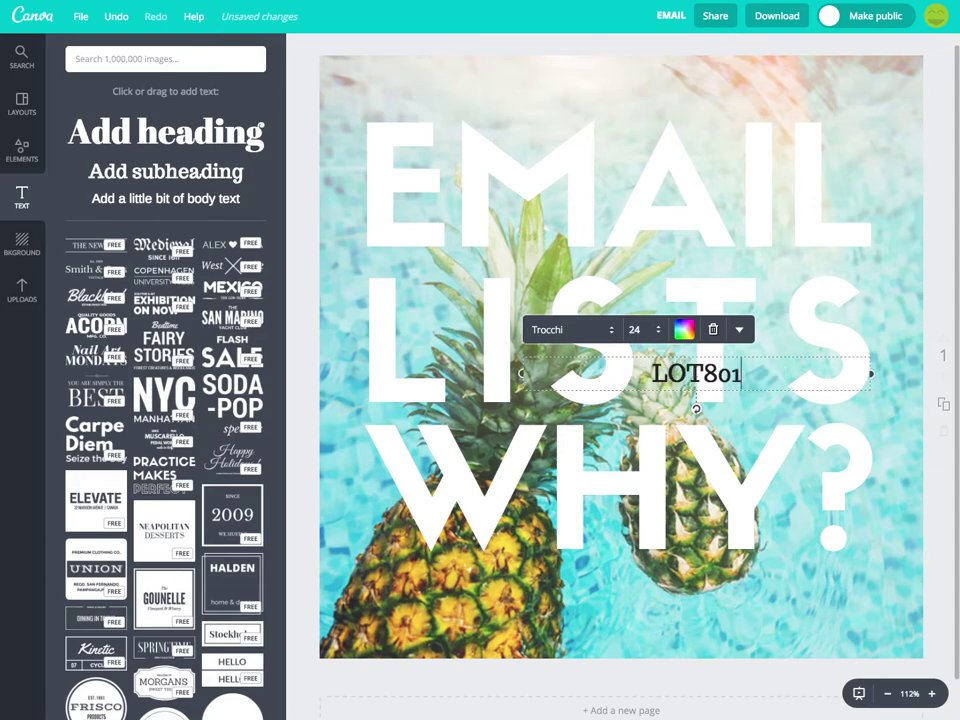
text(MARK)
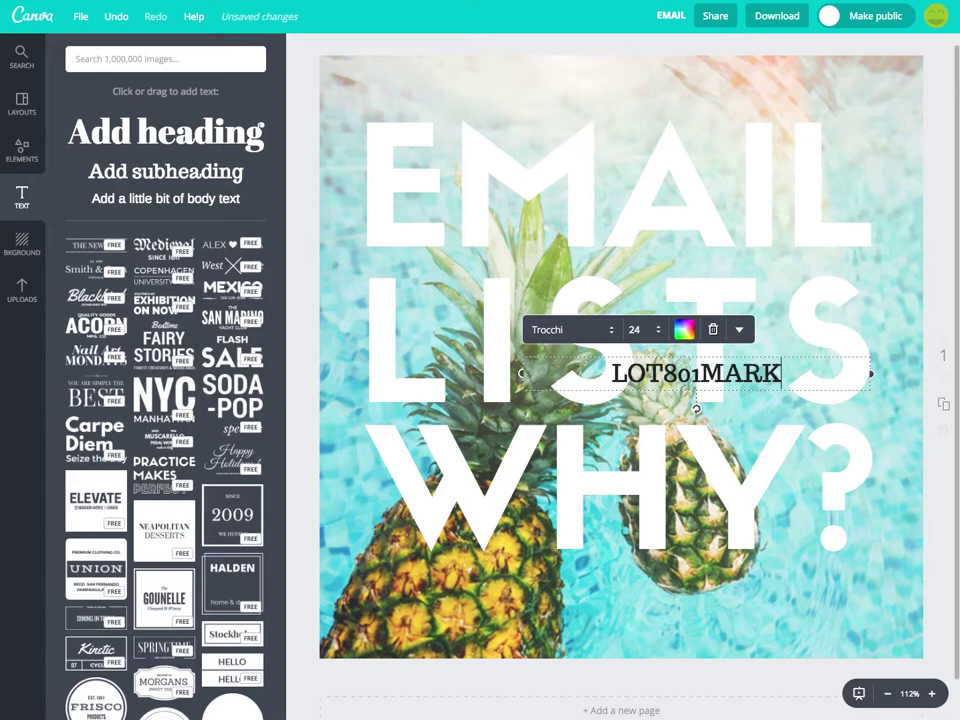
text(ETING.CO)
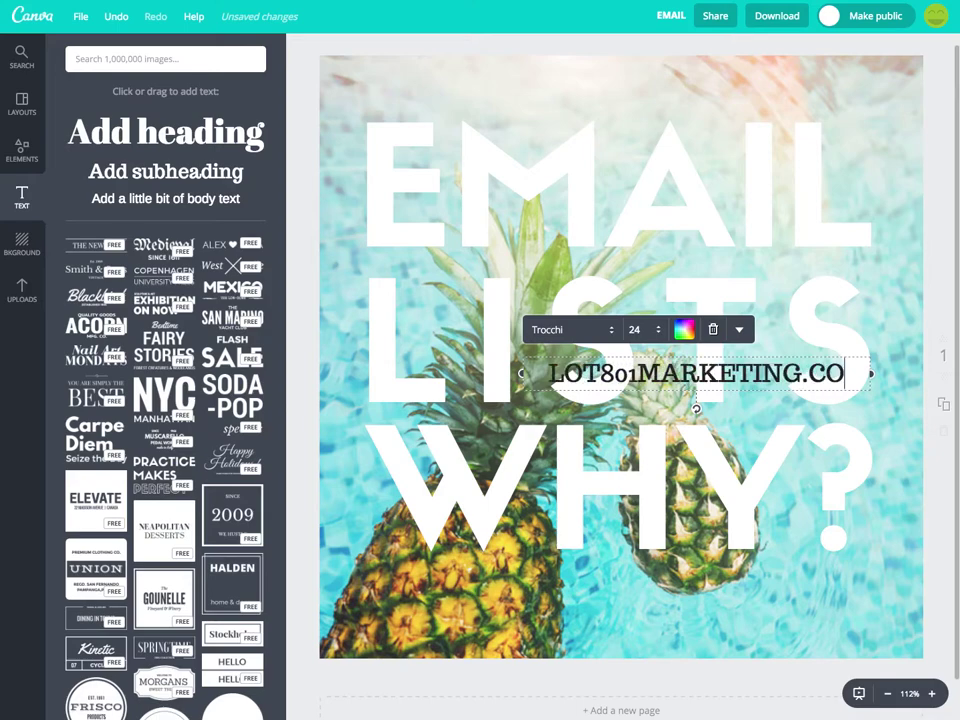
text(M)
Make the LOT801MARKETING.COM text white at font size 20
click(737, 331)
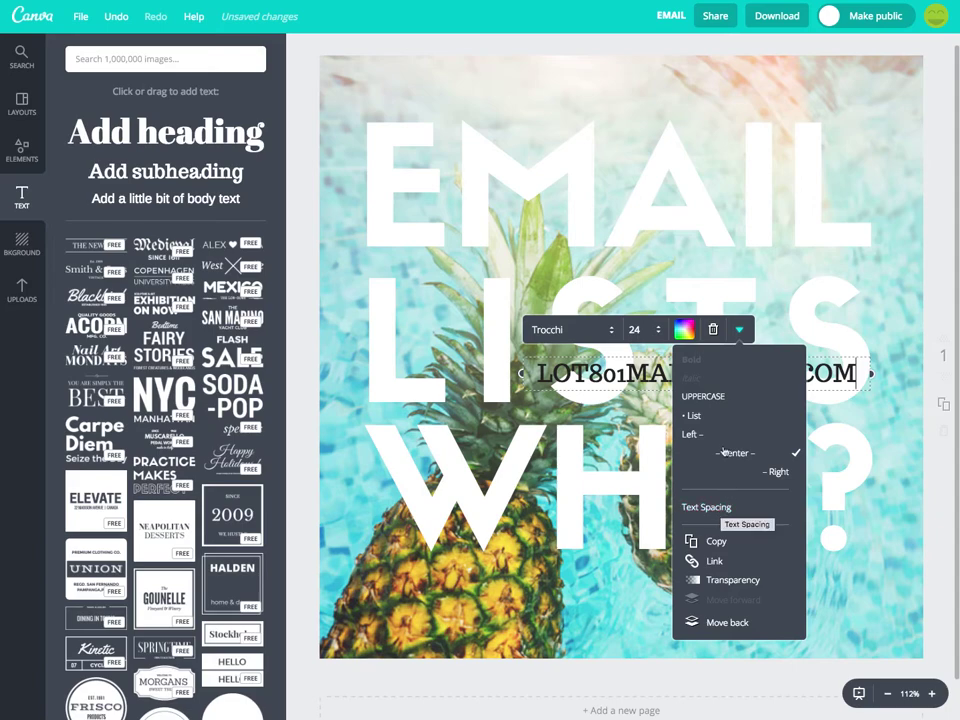
click(686, 331)
click(728, 299)
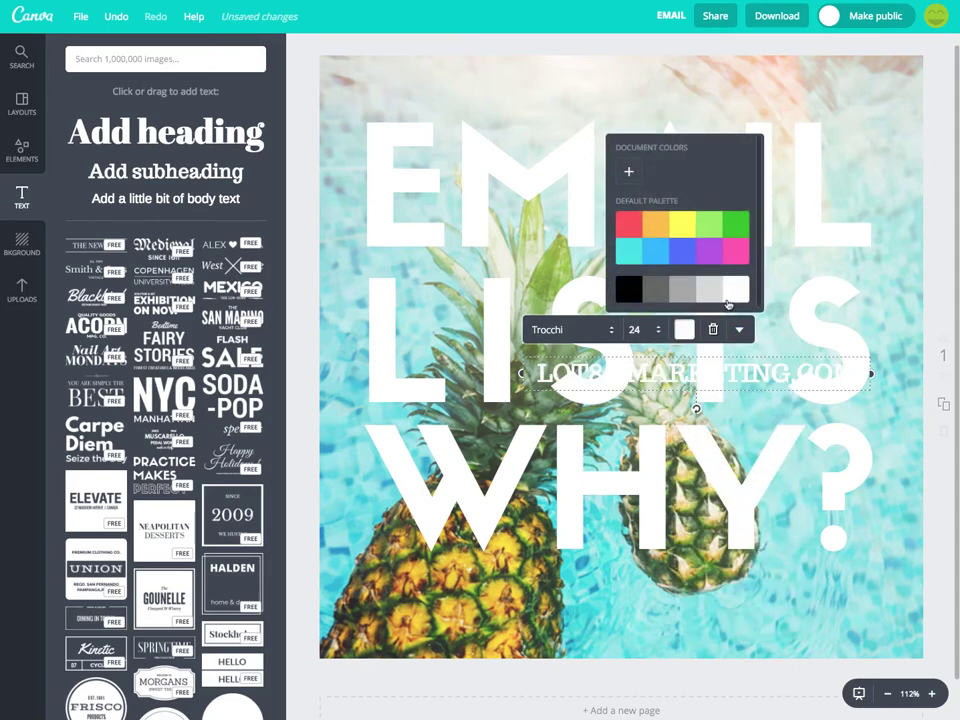
click(636, 329)
text(20)
key(Return)
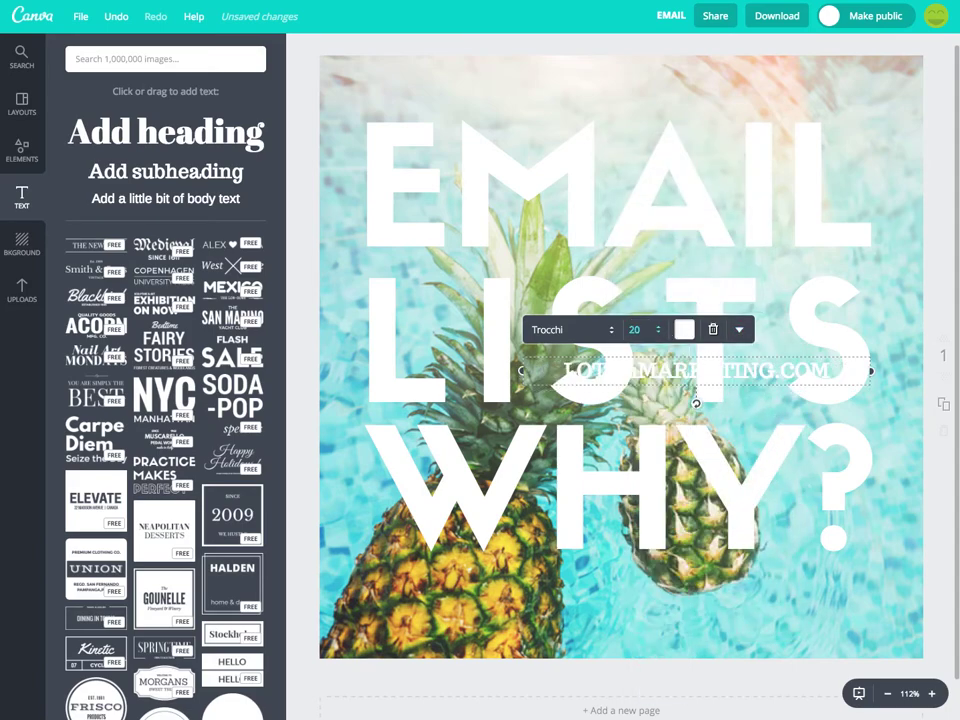
click(611, 333)
Set the website line in Montserrat and move it to the design's bottom edge
scroll(611, 325, up, 5)
scroll(612, 321, up, 3)
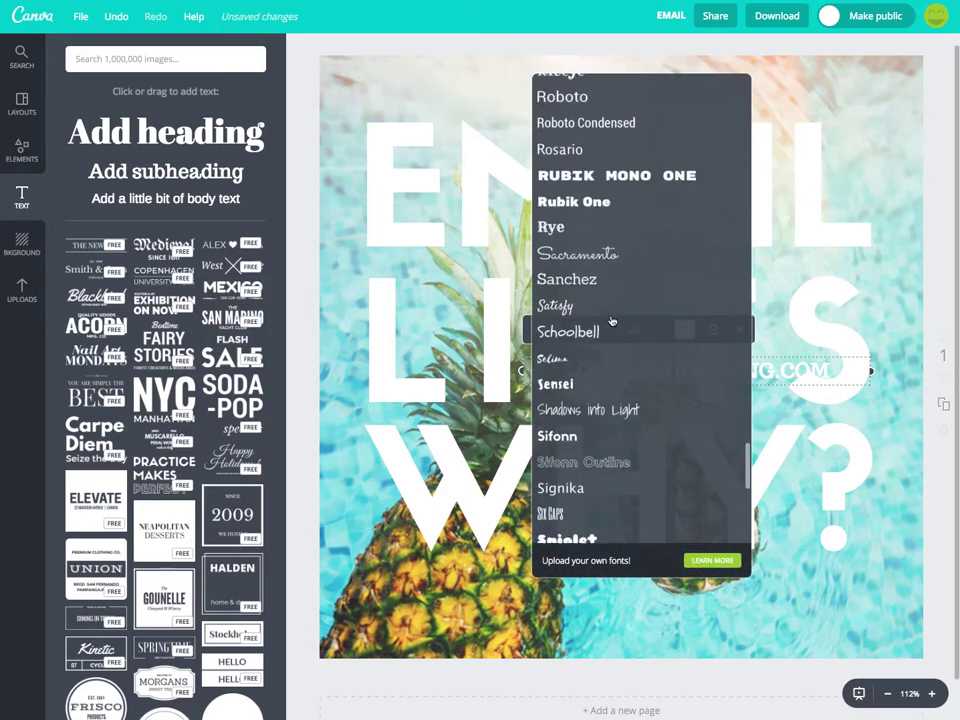
scroll(612, 321, up, 5)
scroll(612, 321, up, 2)
scroll(612, 321, up, 2)
scroll(612, 320, up, 1)
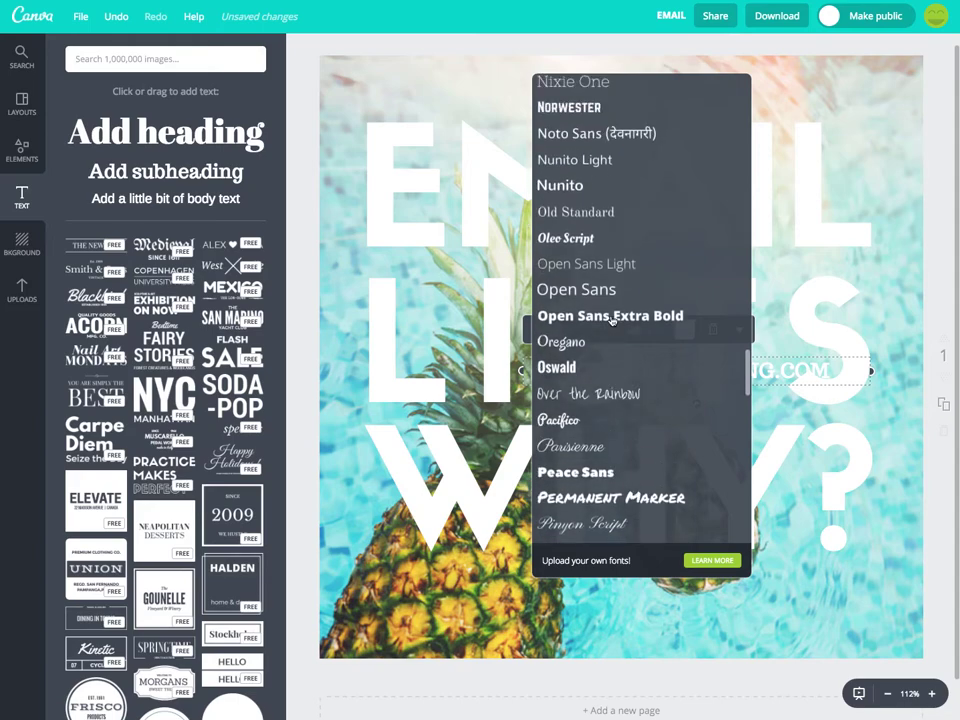
scroll(612, 320, up, 5)
scroll(613, 318, up, 2)
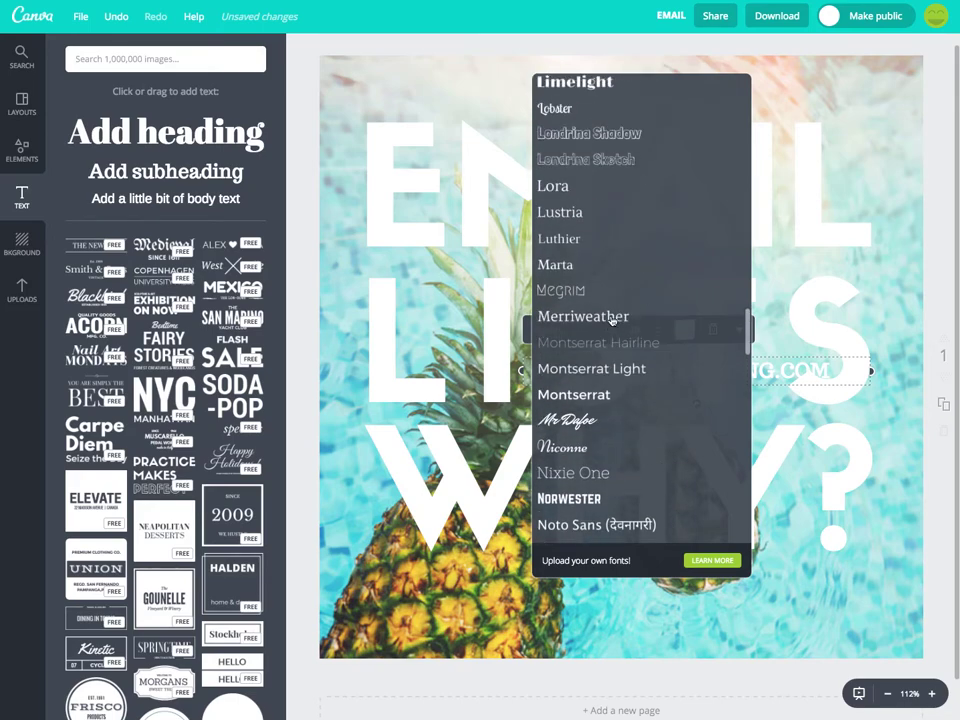
click(582, 395)
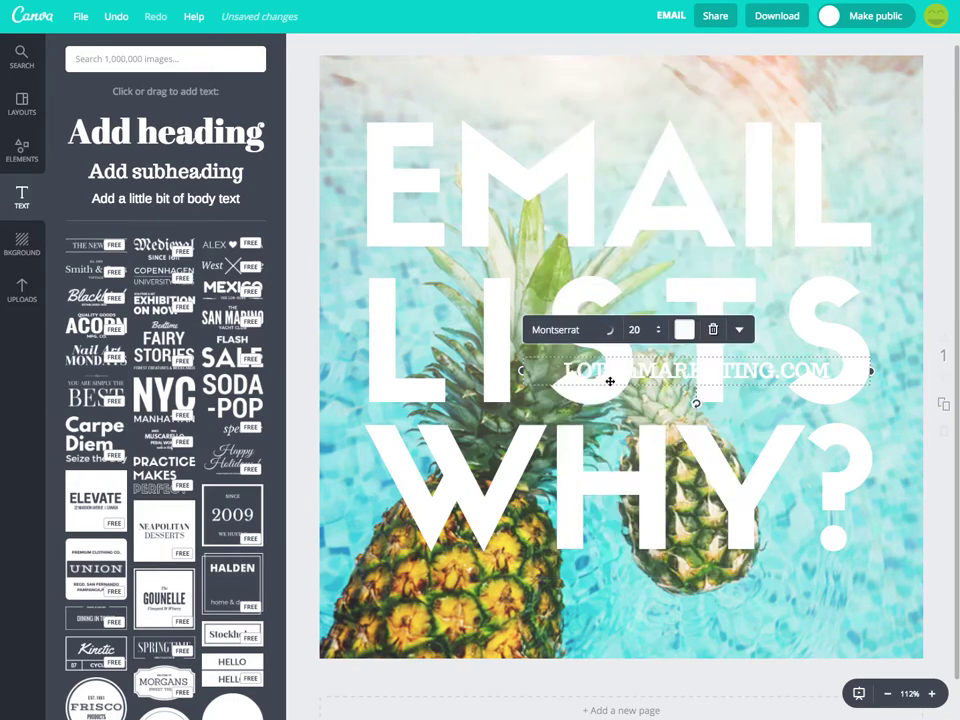
drag(624, 356, 548, 621)
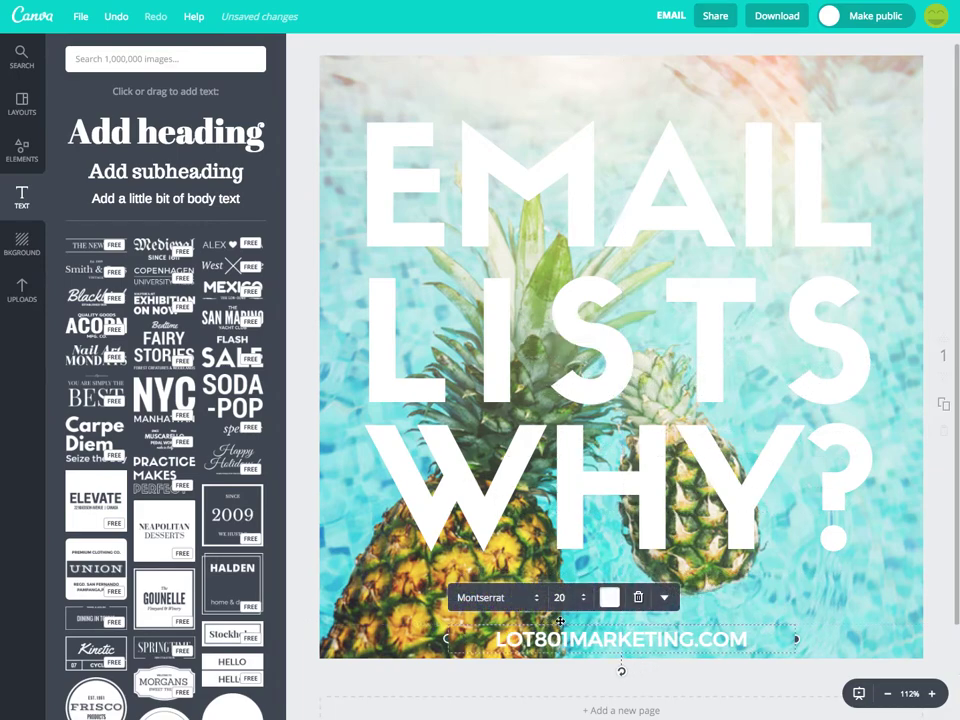
Widen the letter spacing of LOT801MARKETING.COM, then deselect it
click(666, 598)
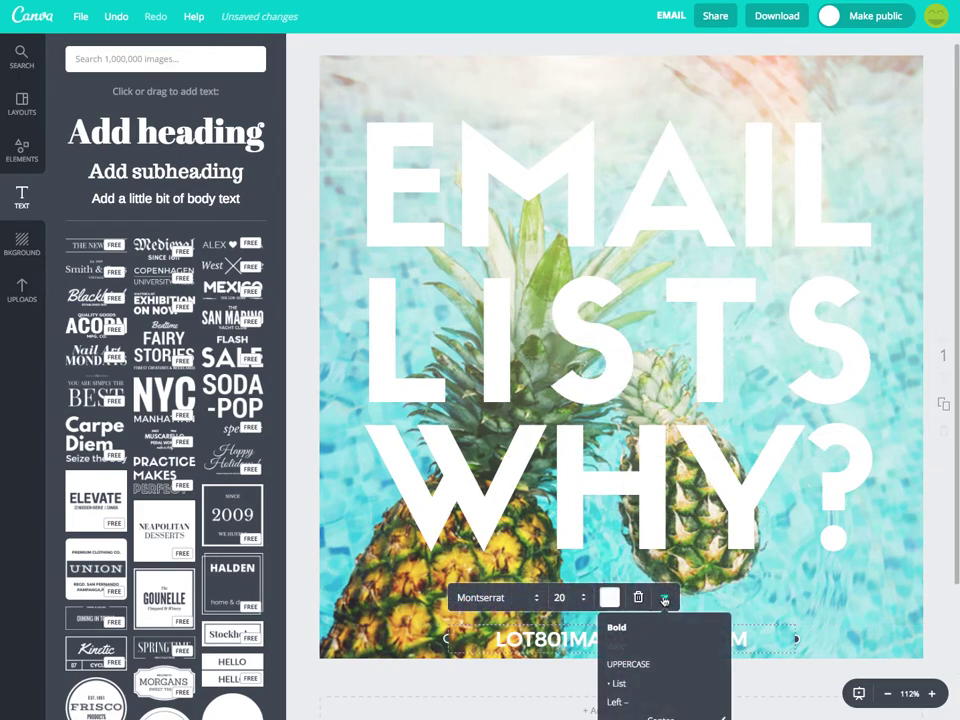
scroll(620, 660, down, 2)
click(645, 655)
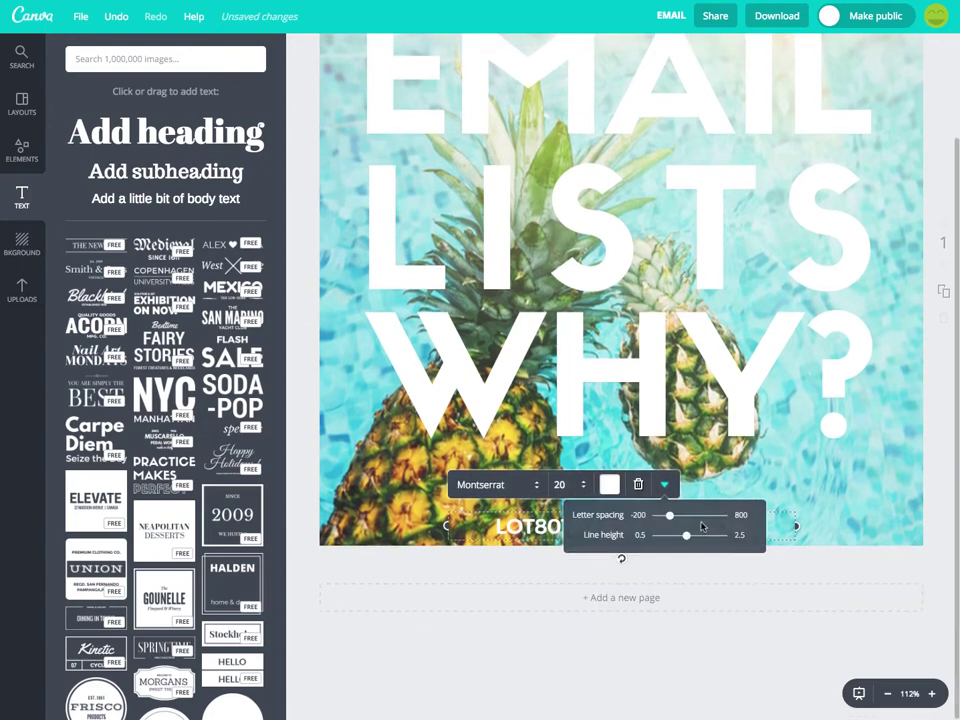
drag(672, 521, 679, 521)
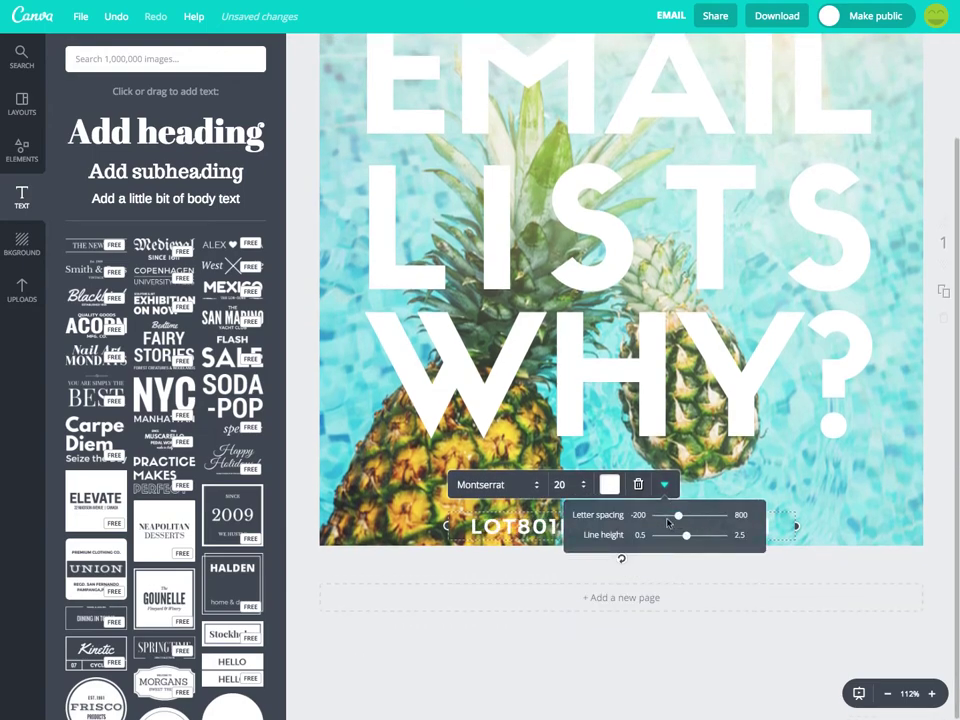
scroll(347, 358, up, 2)
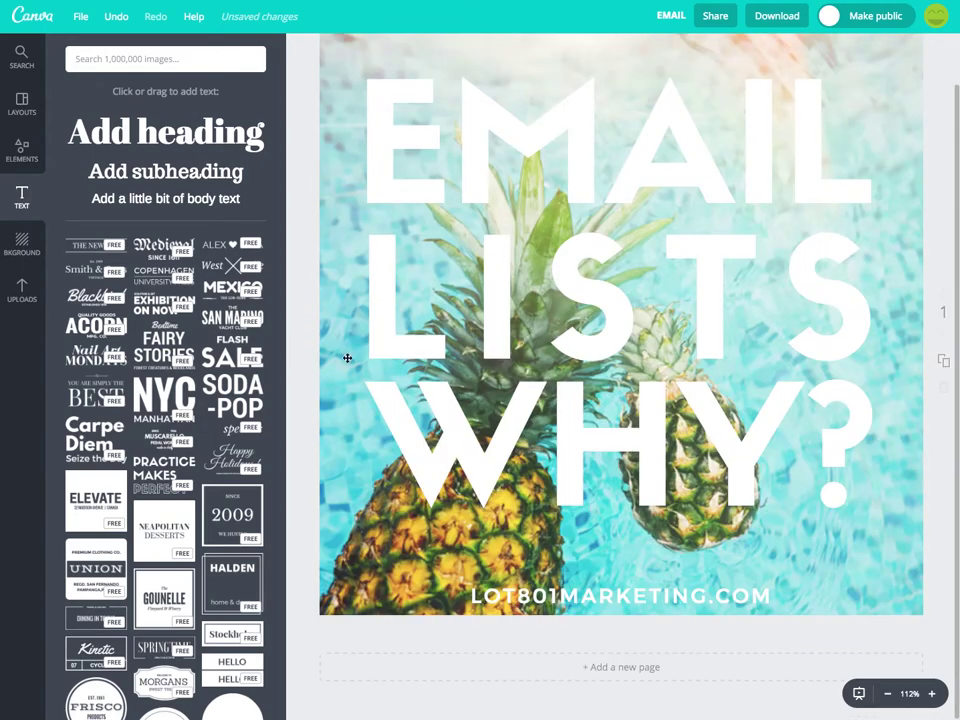
click(647, 596)
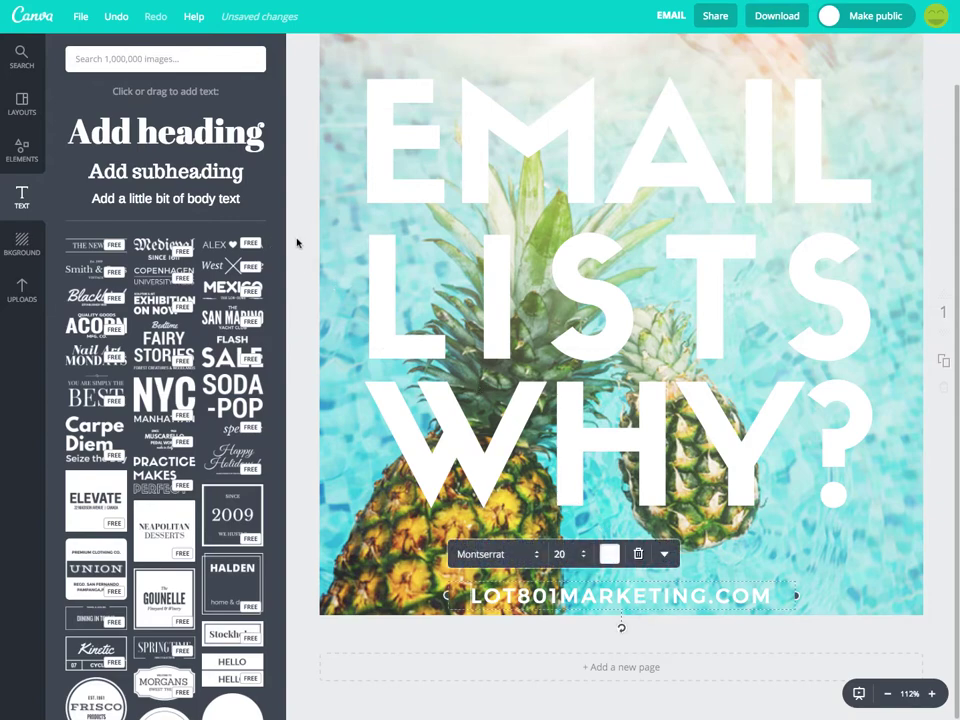
click(298, 242)
scroll(300, 243, up, 2)
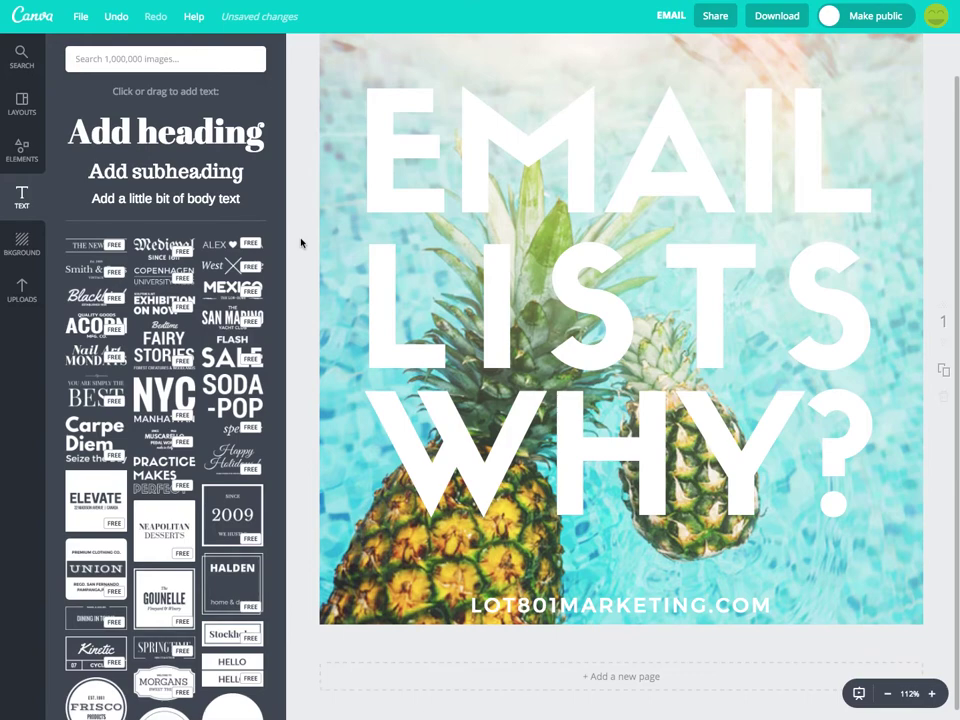
Download the pineapple design as an Image for Web (JPG) and dismiss the ready message
scroll(300, 243, up, 1)
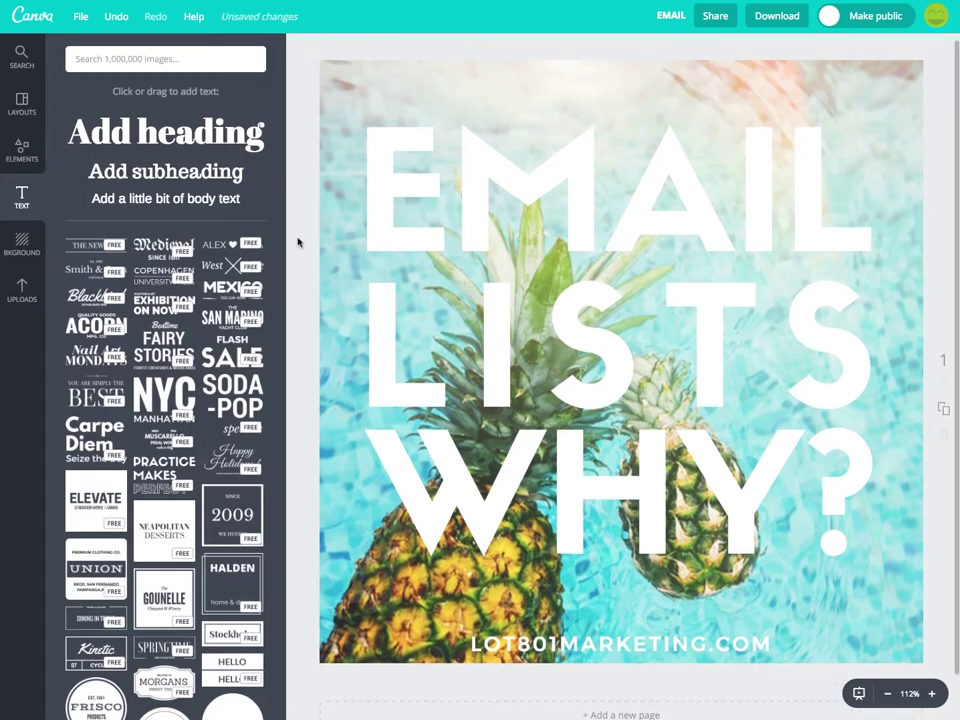
click(768, 16)
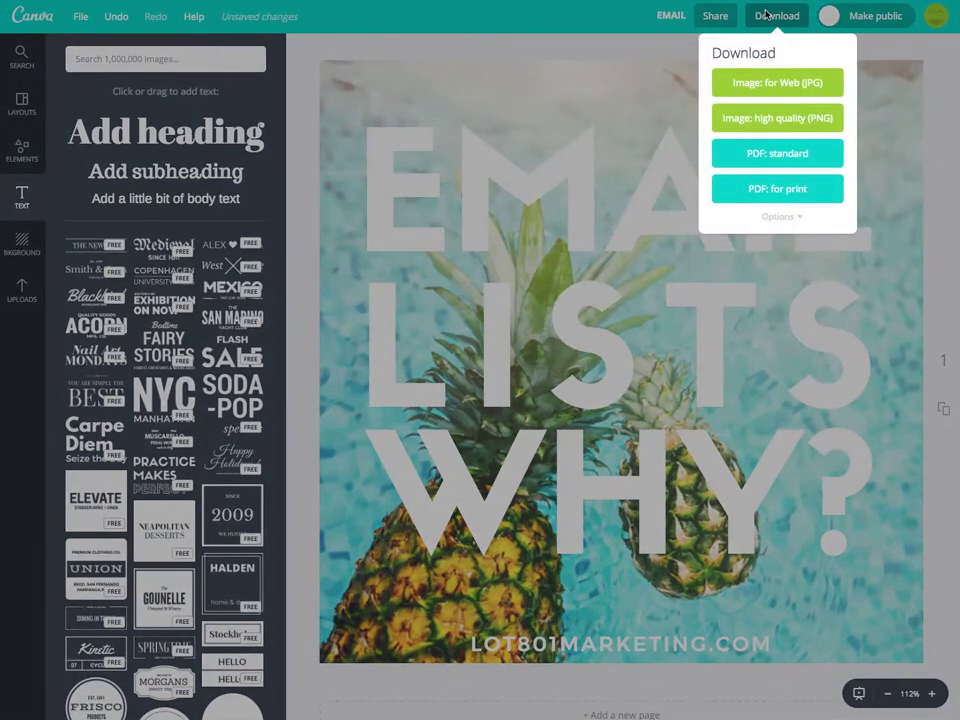
click(787, 84)
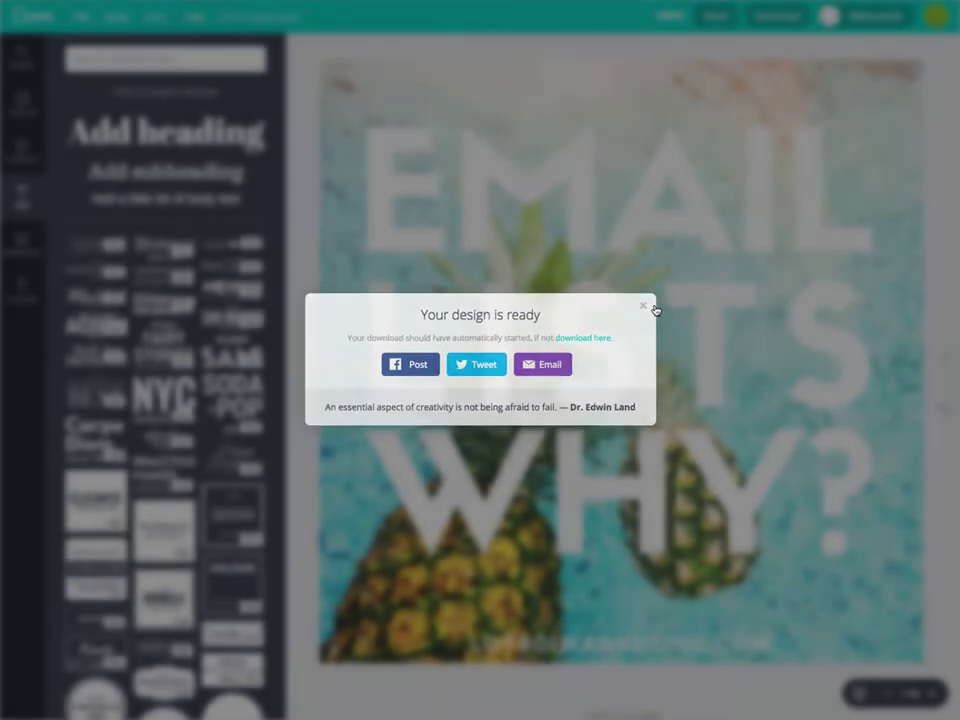
click(654, 305)
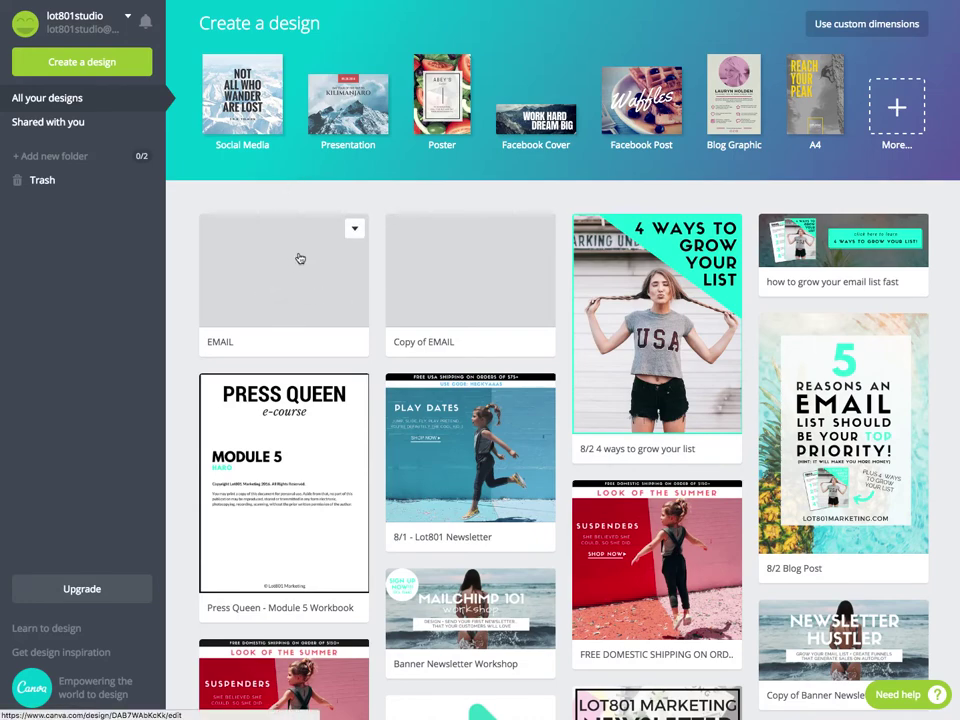
Make a copy of the EMAIL design from its options menu
click(353, 229)
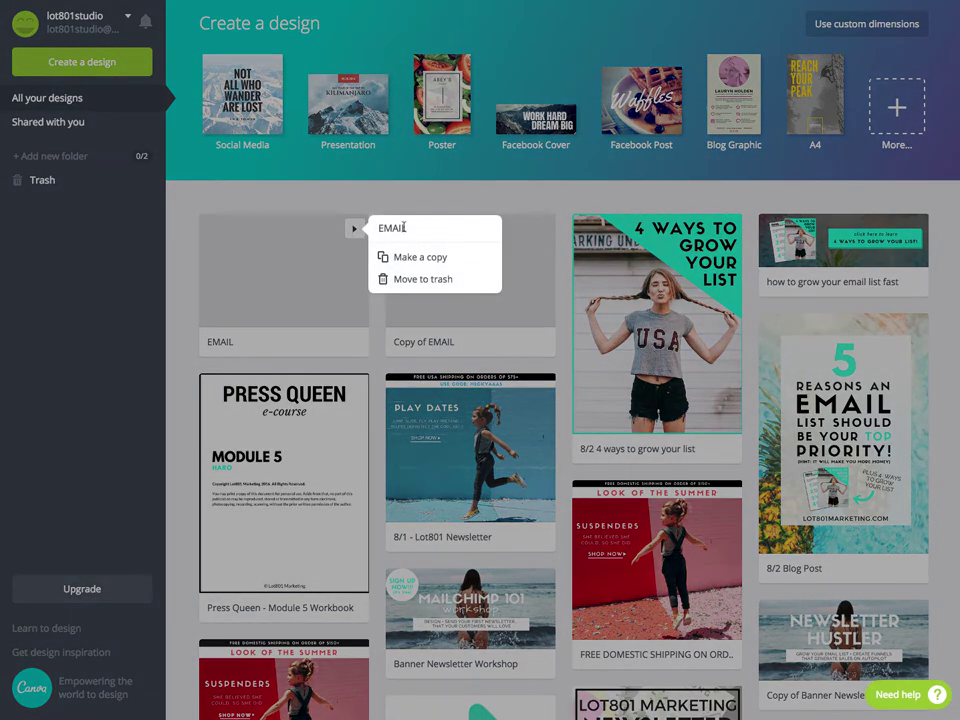
click(431, 258)
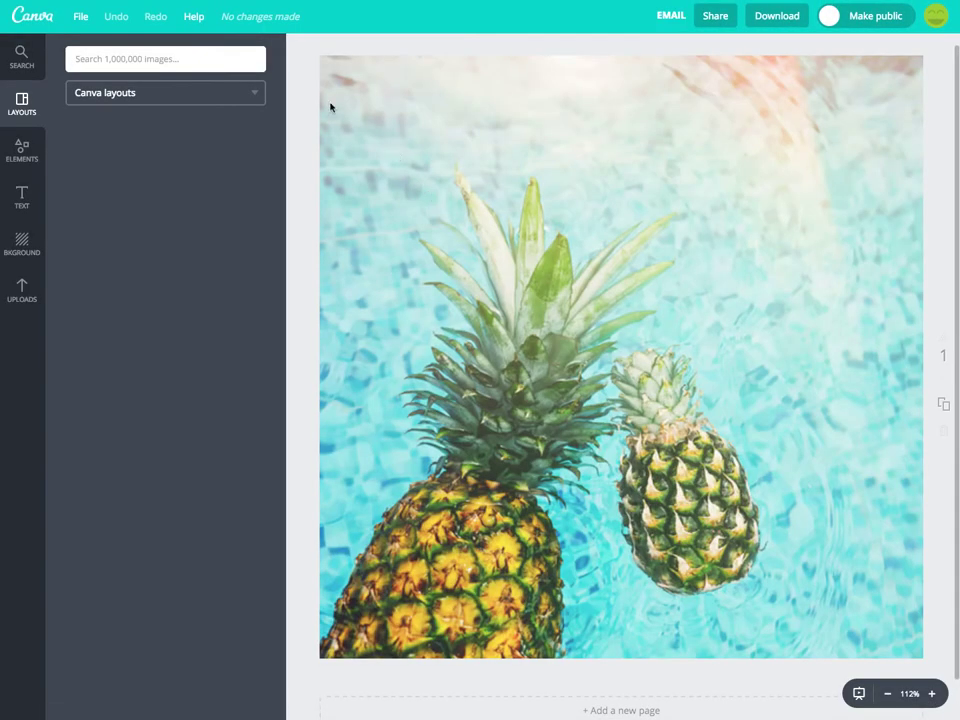
Swap the pineapple background for the uploaded succulents-and-planner photo, stretched to fill the page
click(444, 66)
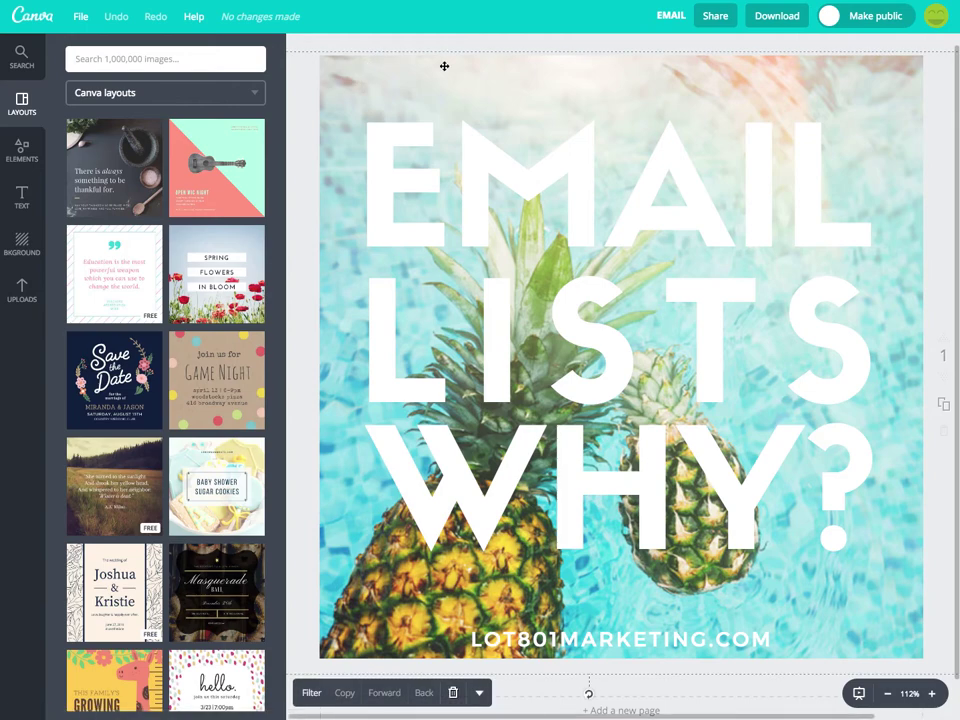
key(Delete)
click(24, 292)
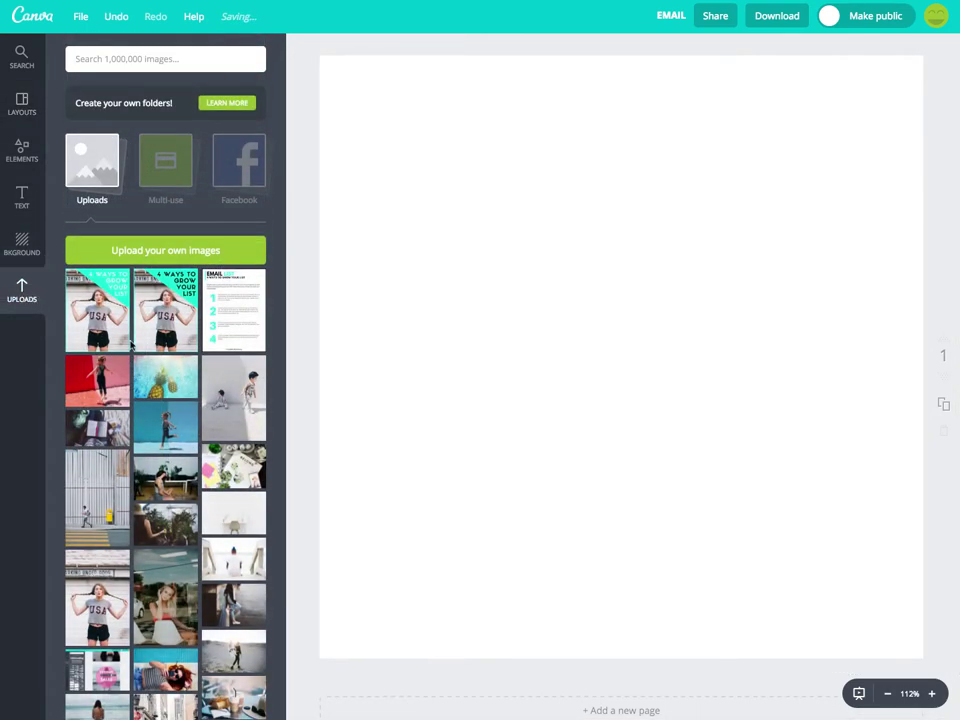
click(226, 480)
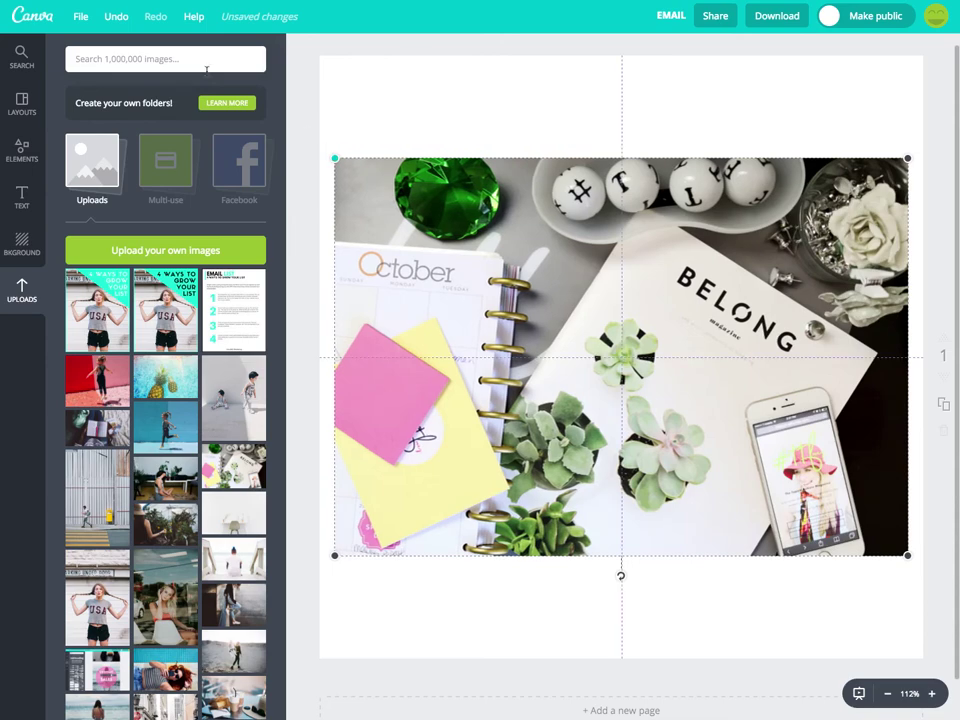
drag(335, 158, 195, 58)
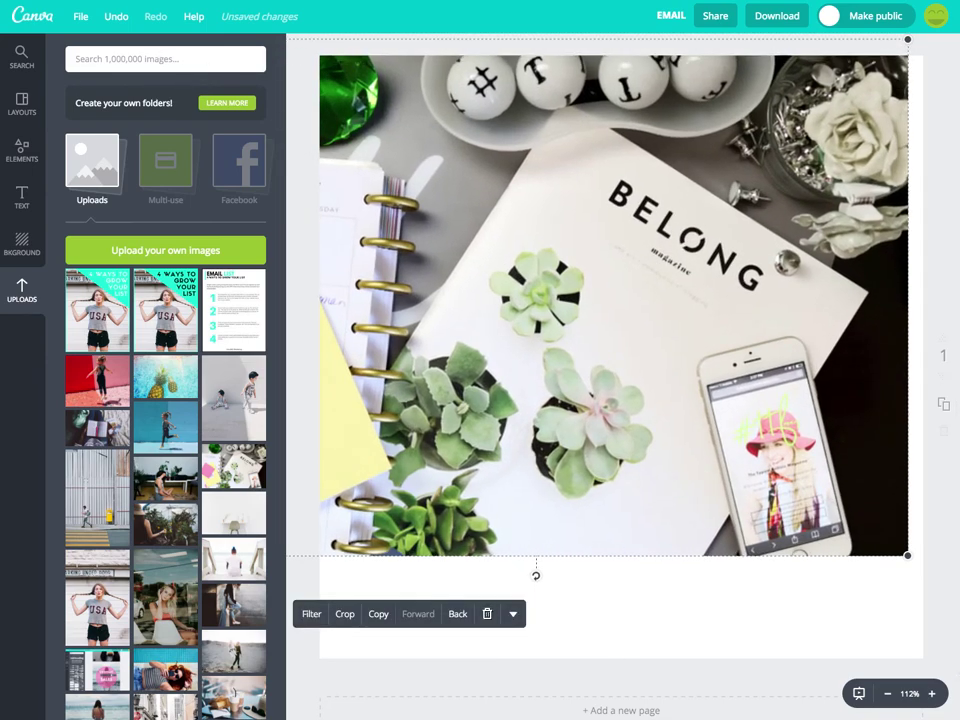
drag(908, 553, 942, 579)
drag(512, 200, 512, 84)
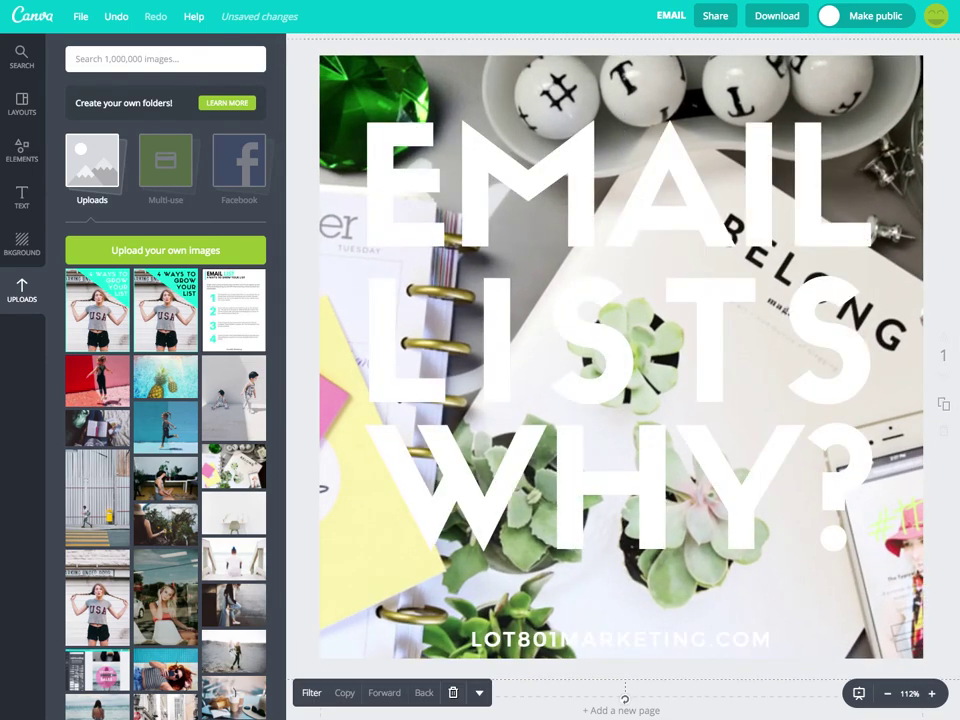
Change the LOT801MARKETING.COM footer text colour to black
click(572, 634)
click(606, 598)
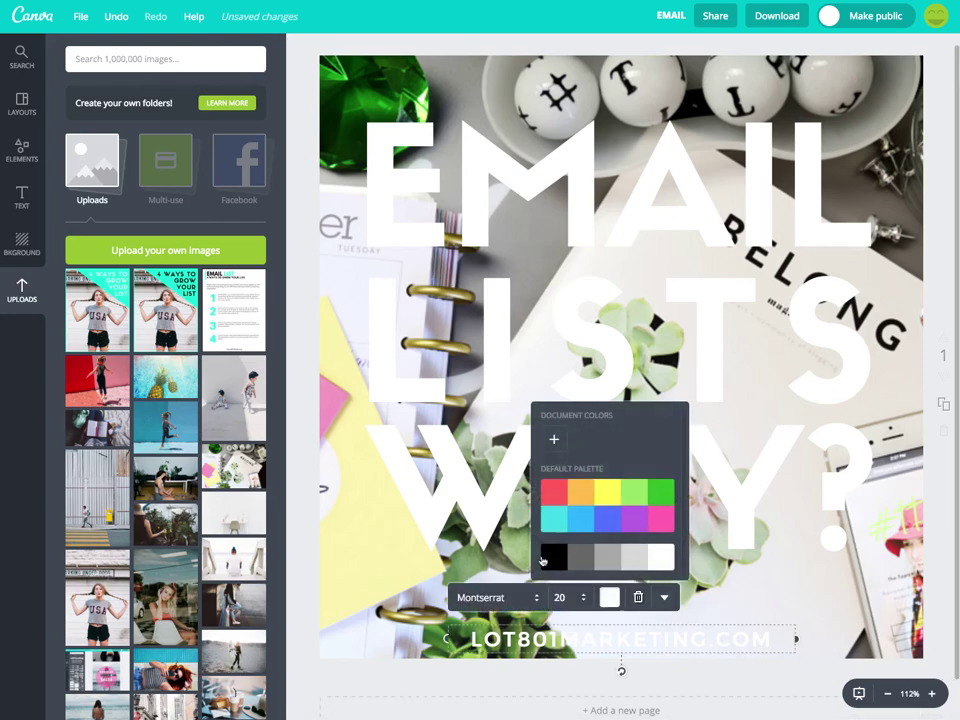
click(546, 558)
click(533, 45)
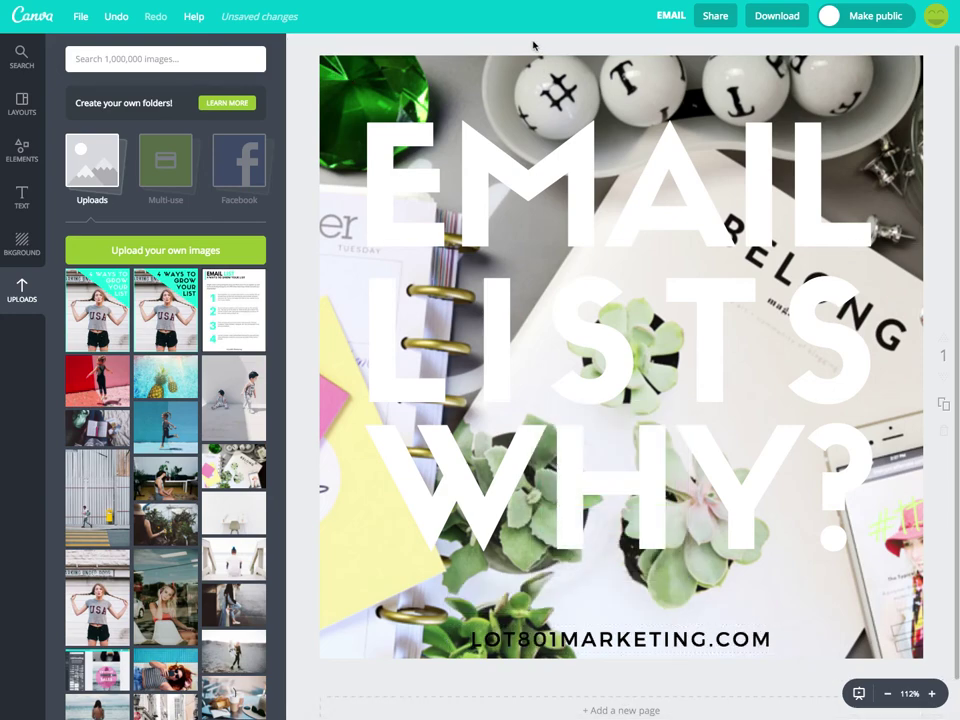